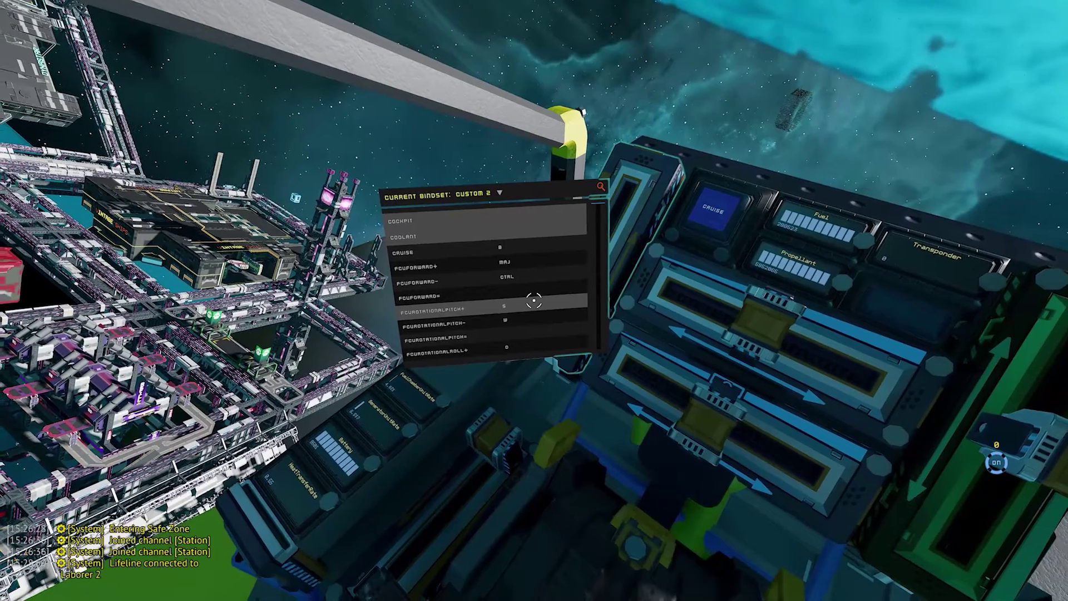
# - Bind the W key to the FcuRotationalPitch control in the Custom 2 bindset and leave the key bindings
pyautogui.click(534, 301)
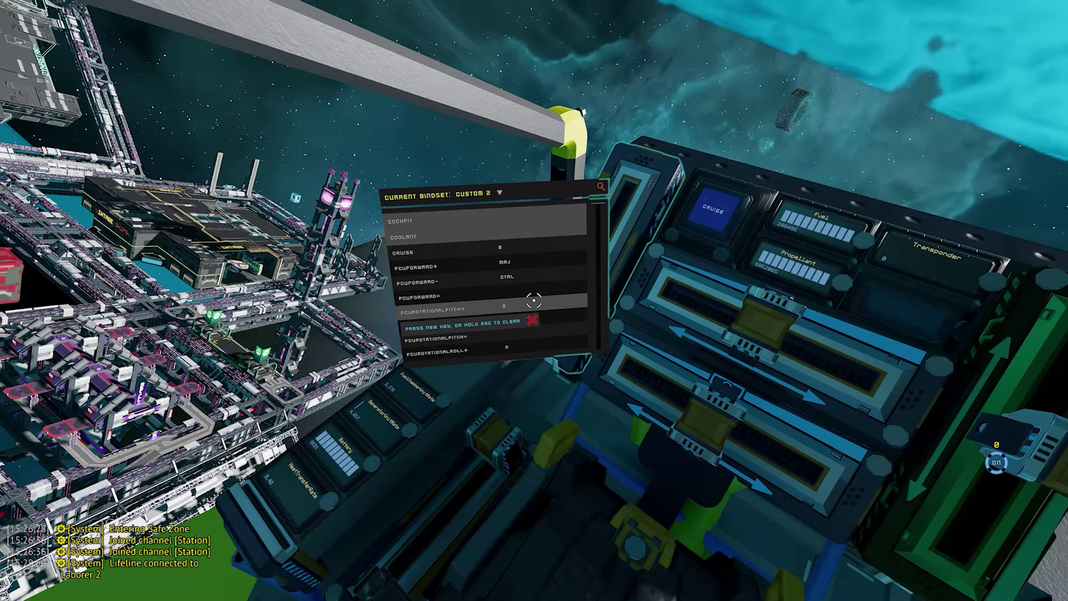
pyautogui.press('w')
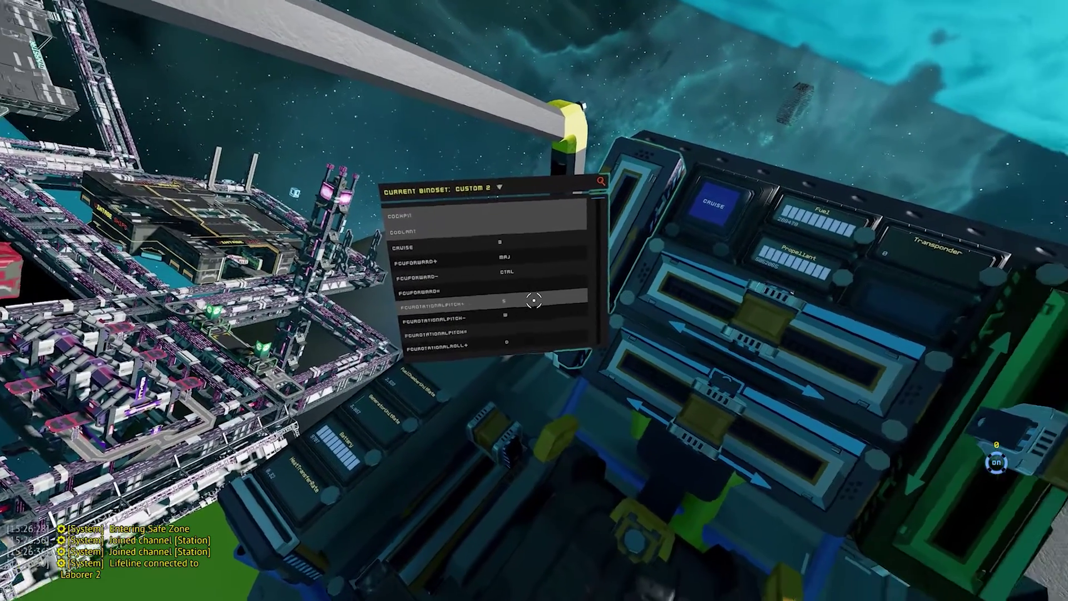
pyautogui.press('Escape')
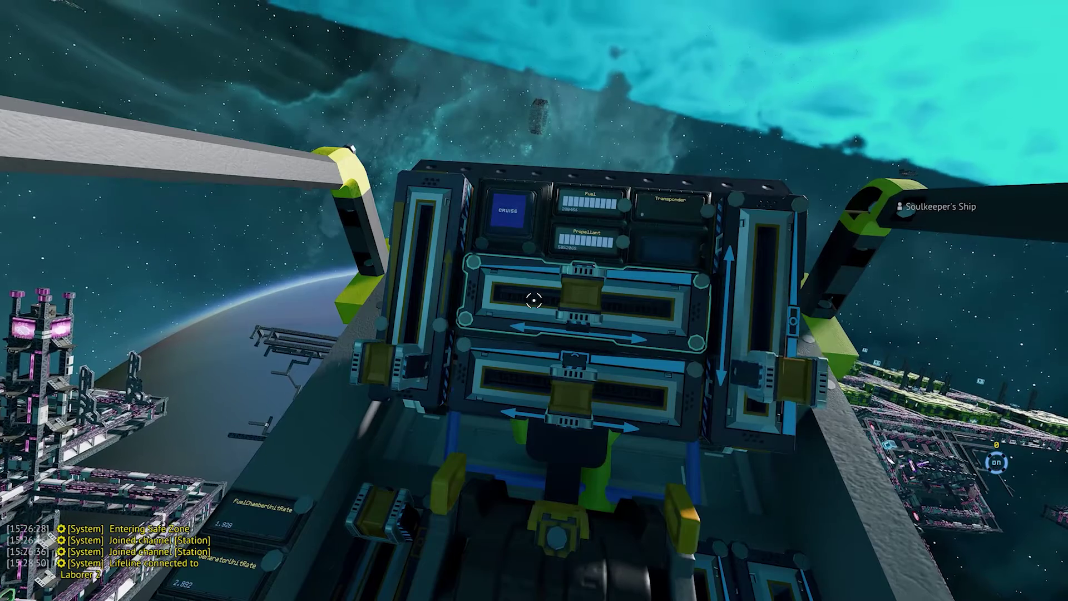
pyautogui.press('Up')
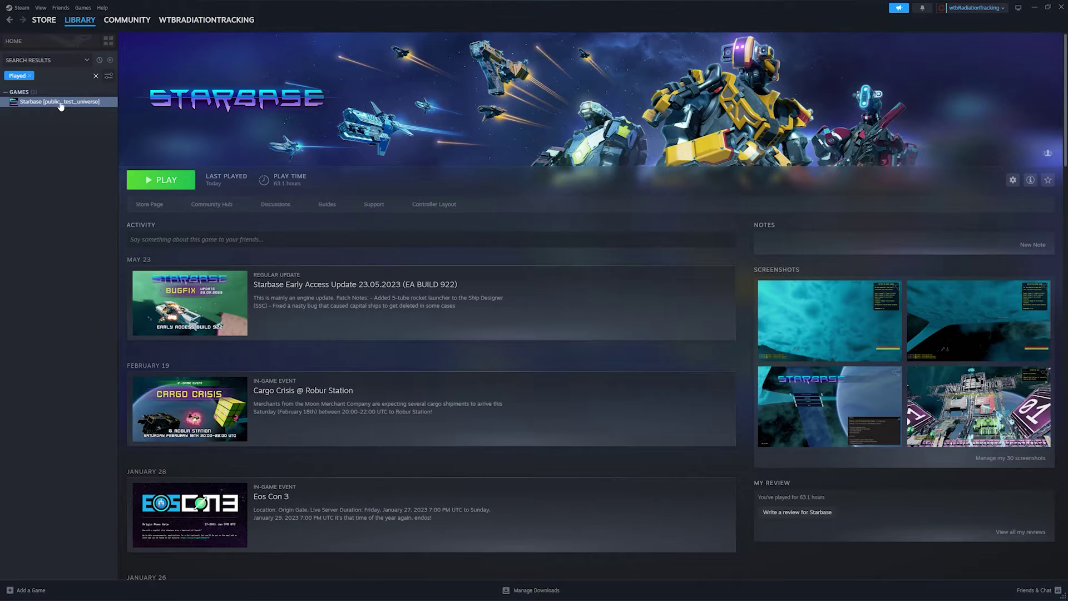
# - Switch to the Steam library and set the Steam Input override in Starbase's controller properties
pyautogui.moveTo(80, 21)
pyautogui.rightClick(70, 103)
pyautogui.click(92, 166)
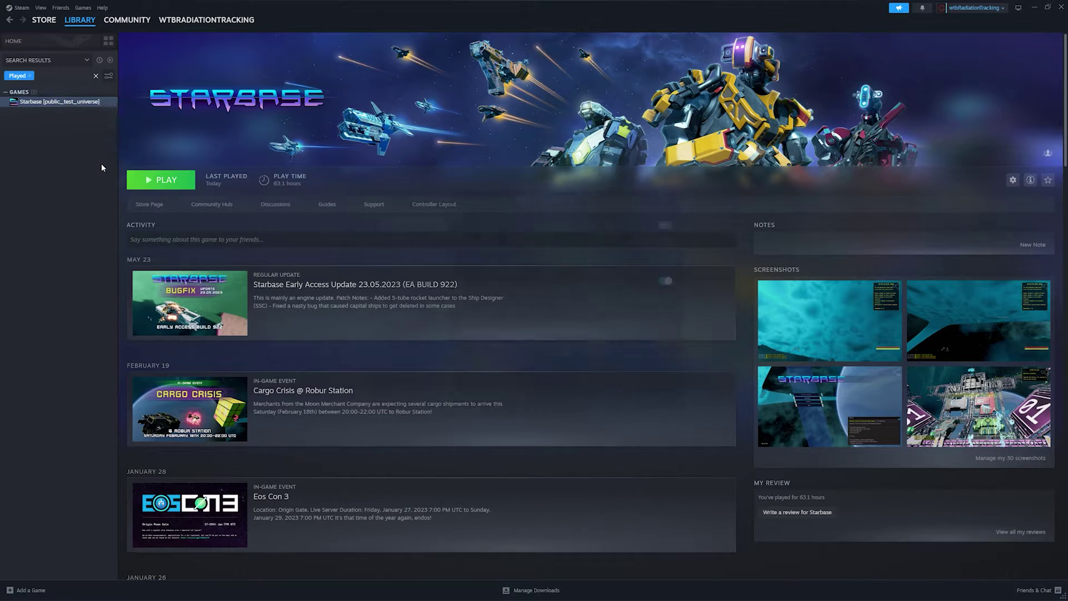
pyautogui.click(399, 284)
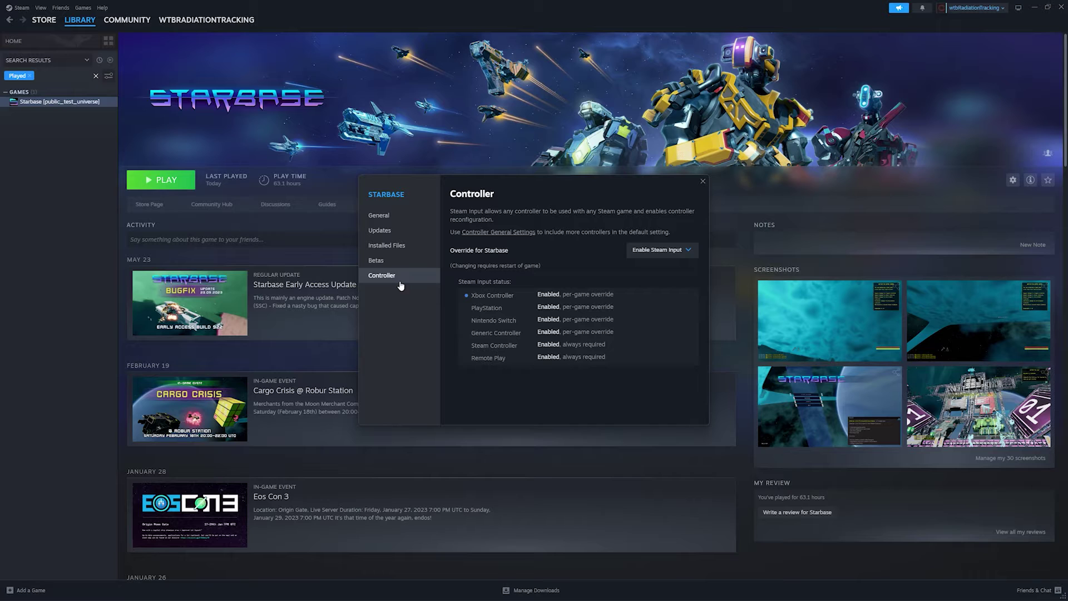
pyautogui.click(648, 250)
pyautogui.click(640, 269)
pyautogui.click(691, 255)
pyautogui.click(648, 303)
pyautogui.click(703, 181)
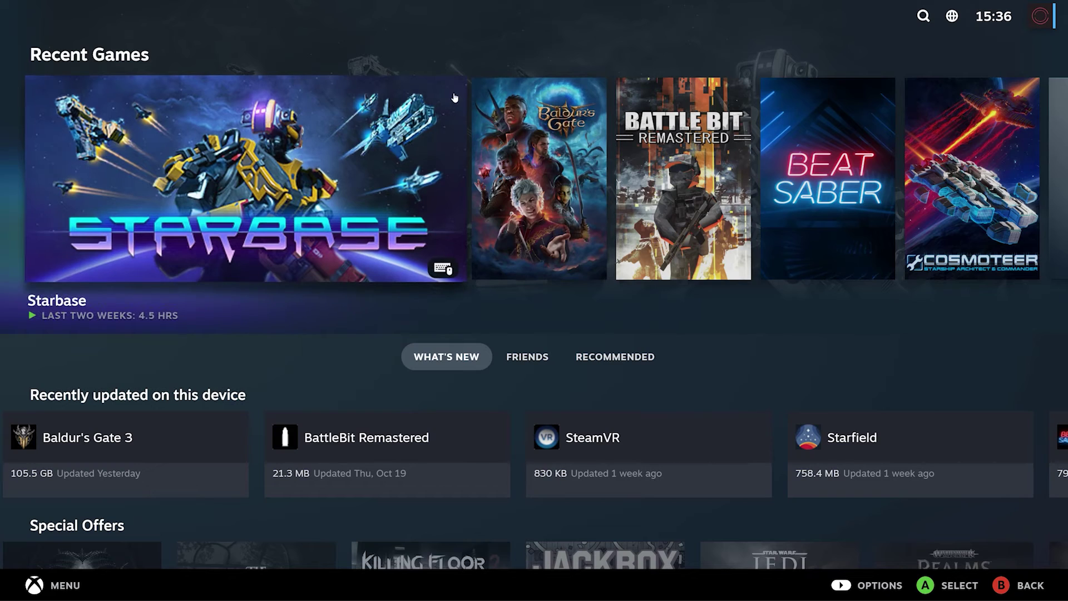
# - Open Starbase's controller settings and review the current layout's overview and its editable button assignments
pyautogui.click(268, 147)
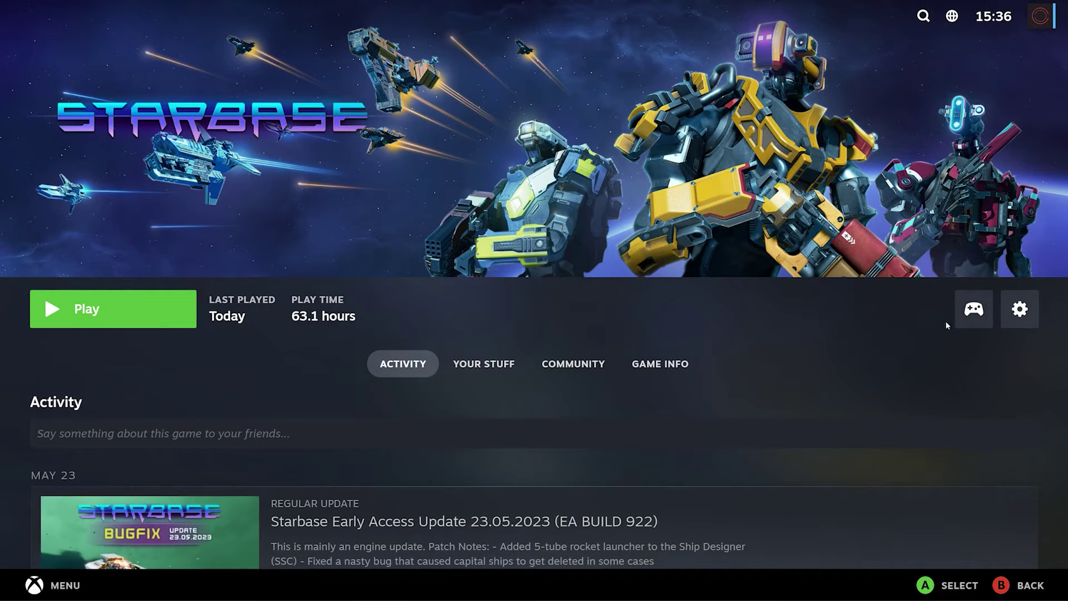
pyautogui.click(974, 309)
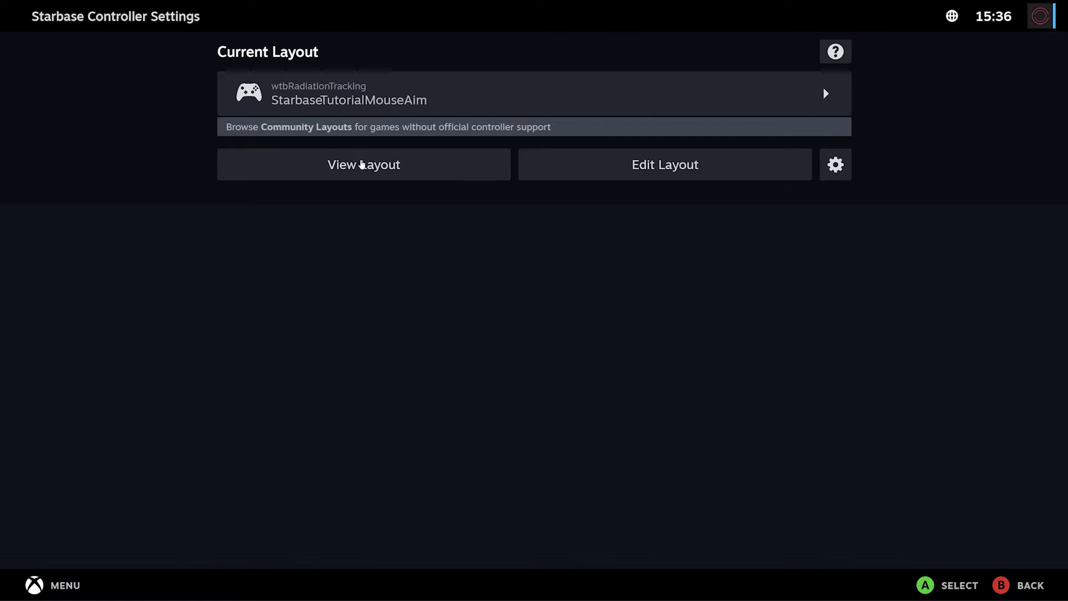
pyautogui.click(330, 164)
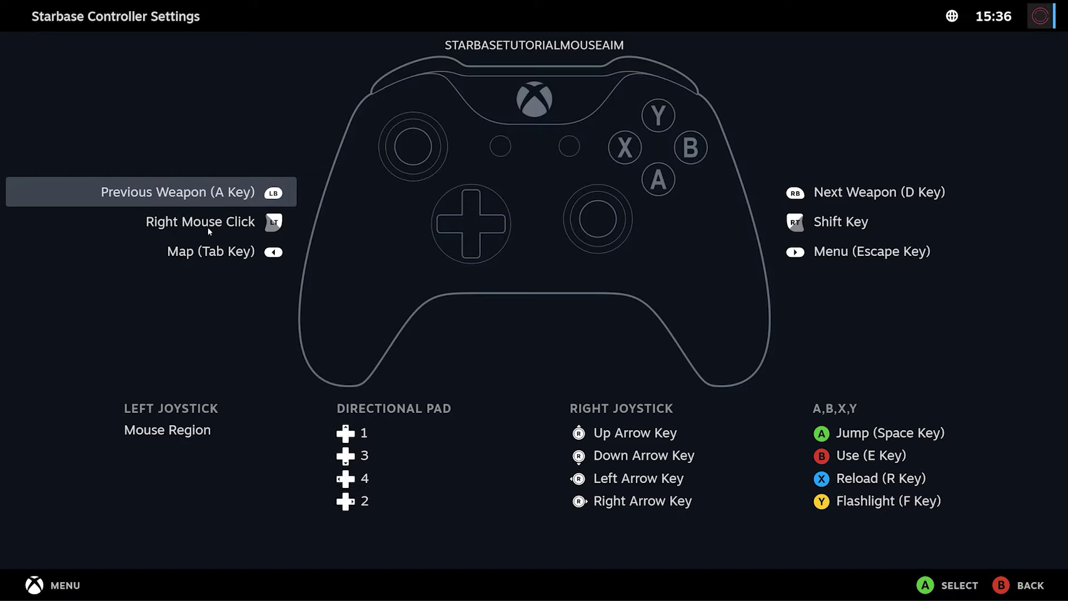
pyautogui.click(1024, 590)
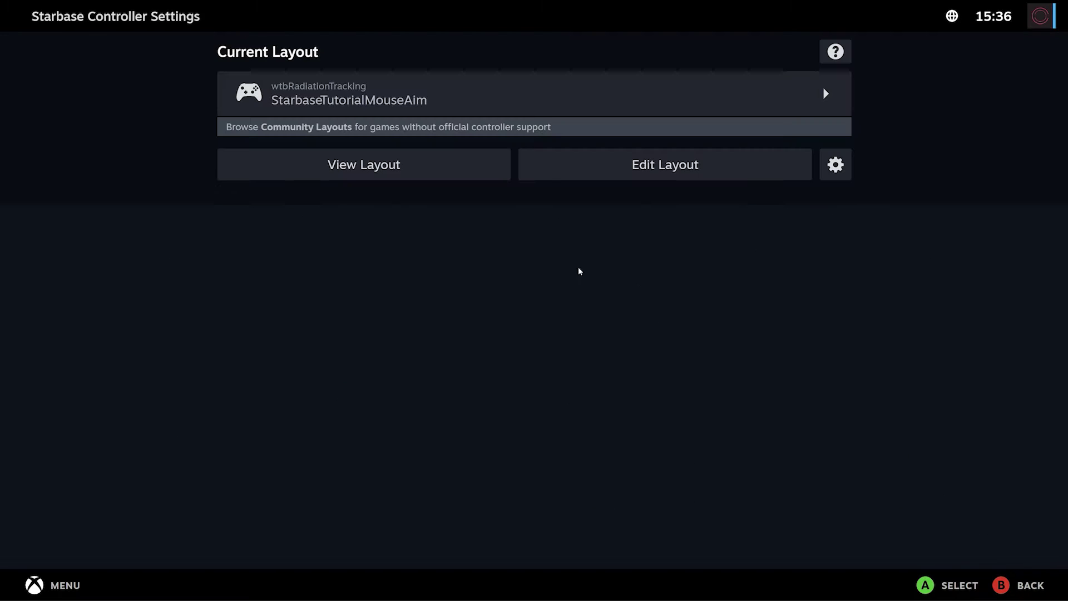
pyautogui.click(602, 165)
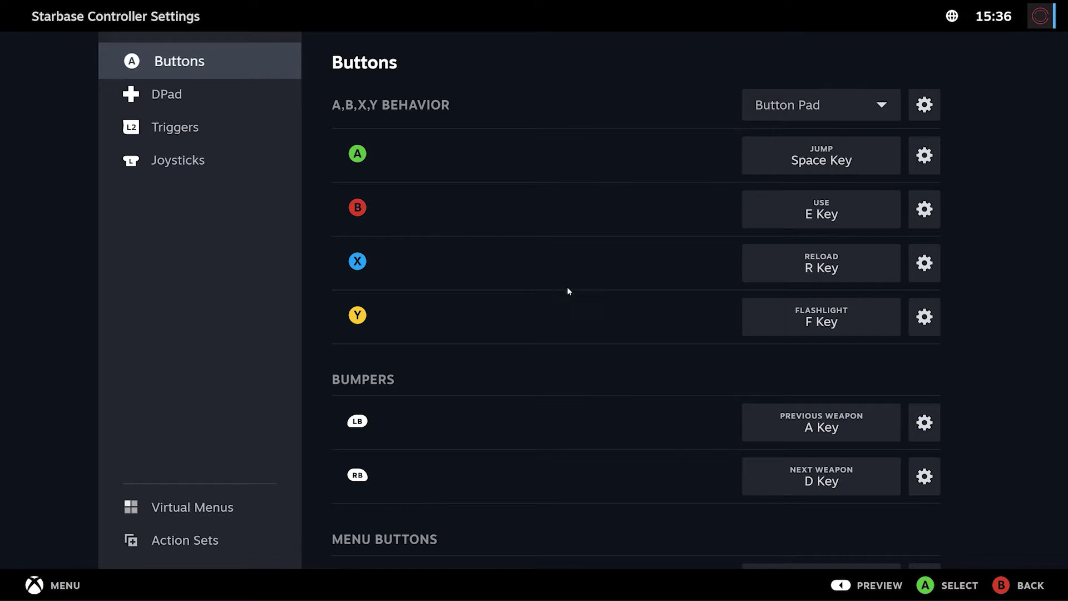
pyautogui.click(1036, 589)
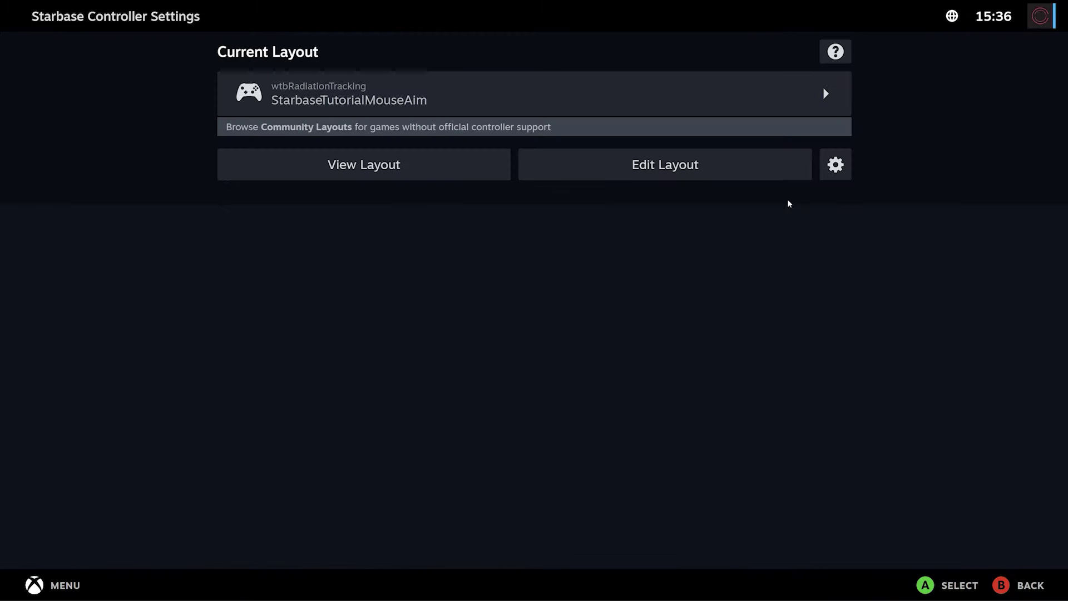
# - Browse the personal, template and community layouts available for Starbase, and check the current layout's options
pyautogui.click(409, 105)
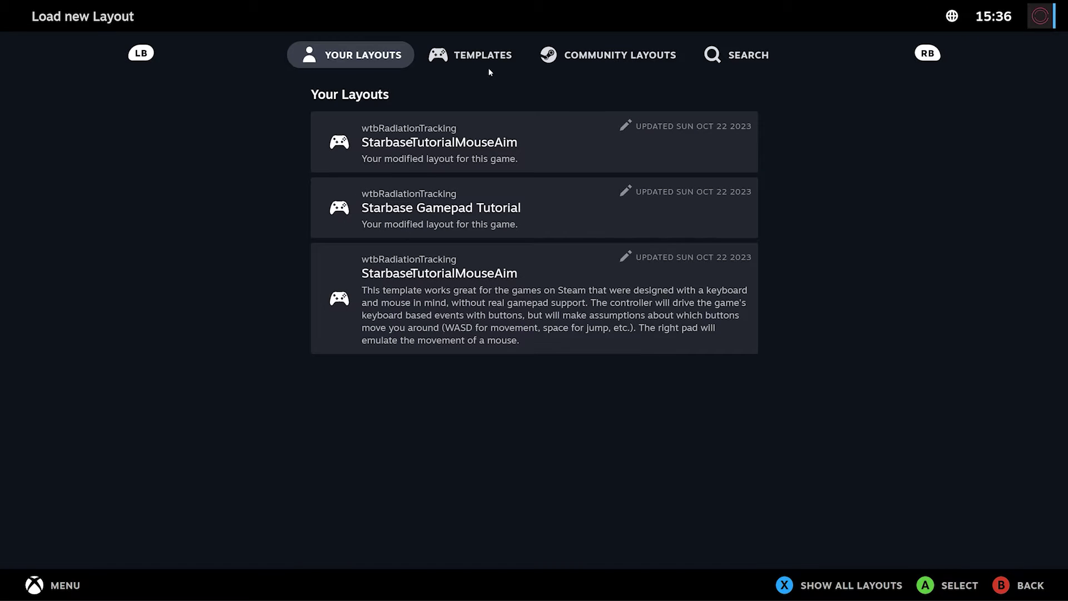
pyautogui.click(470, 55)
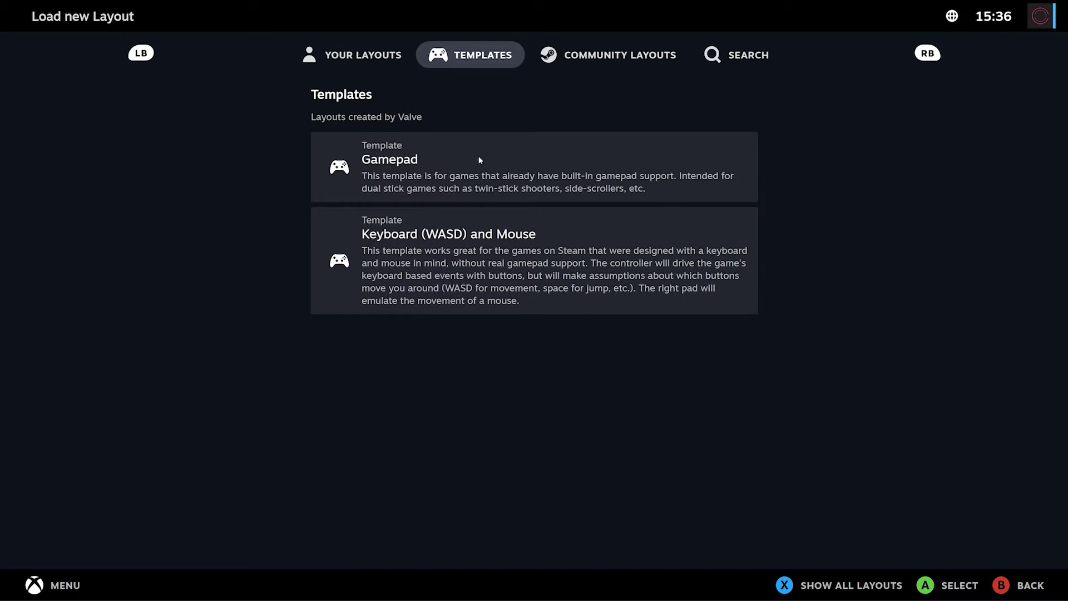
pyautogui.click(606, 54)
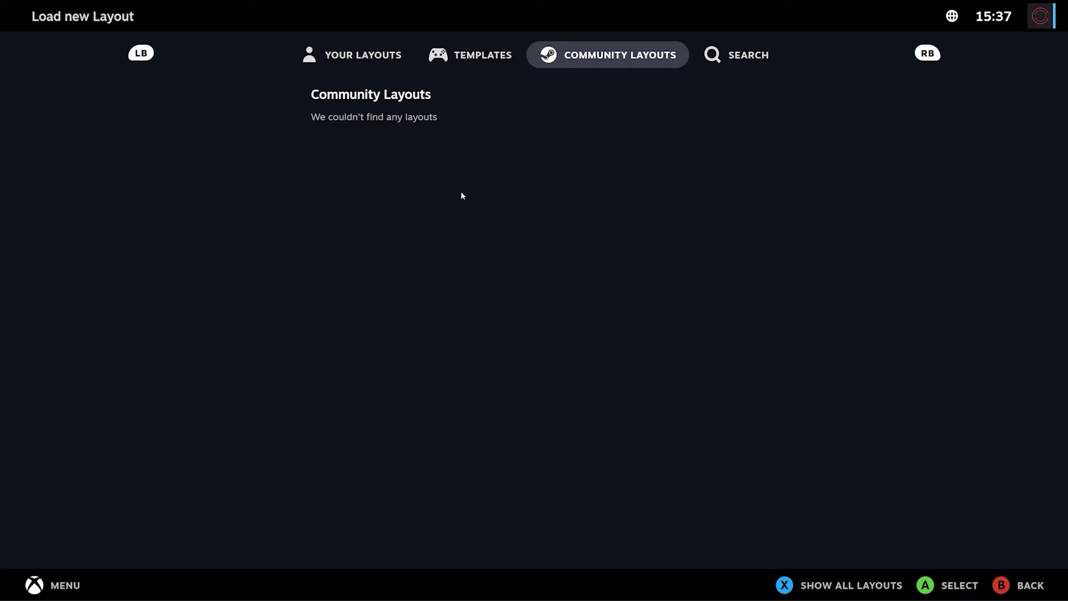
pyautogui.click(336, 56)
pyautogui.click(1032, 587)
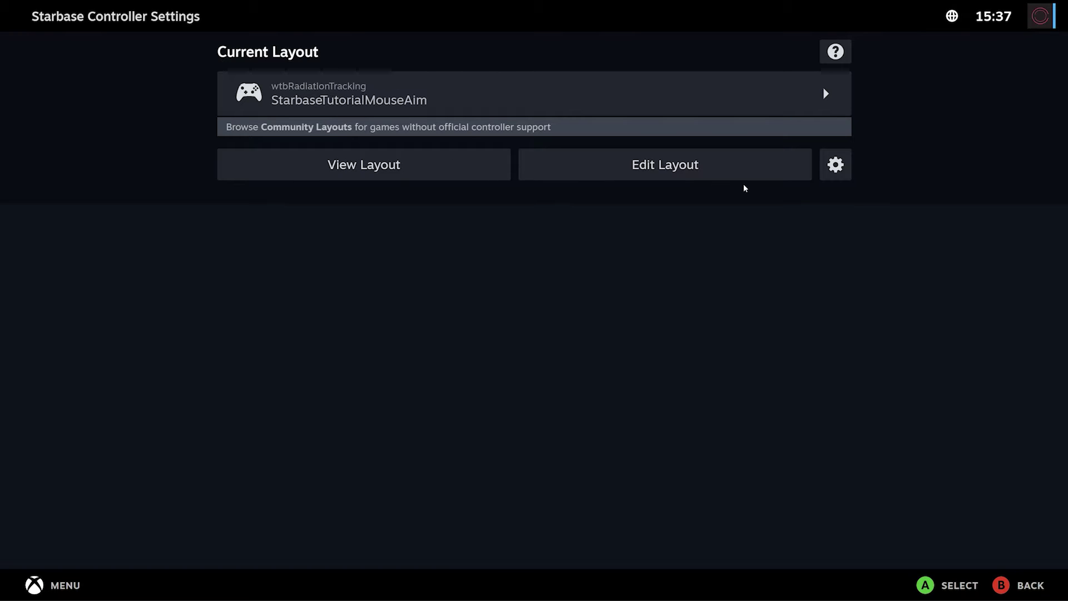
pyautogui.click(837, 170)
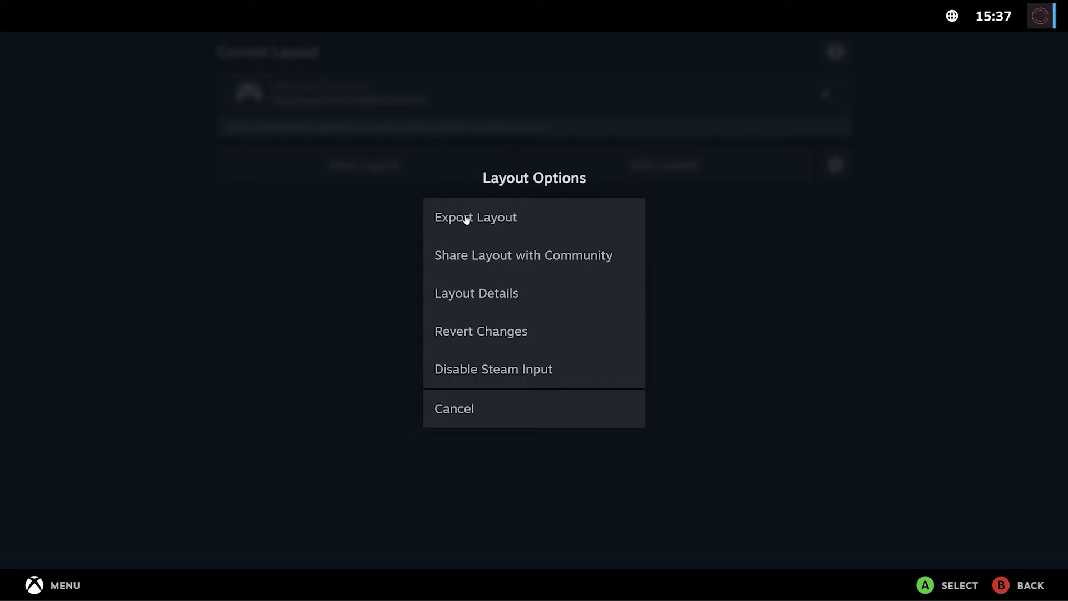
pyautogui.click(699, 223)
# - Preview the Gamepad template and apply it as Starbase's current controller layout
pyautogui.click(518, 108)
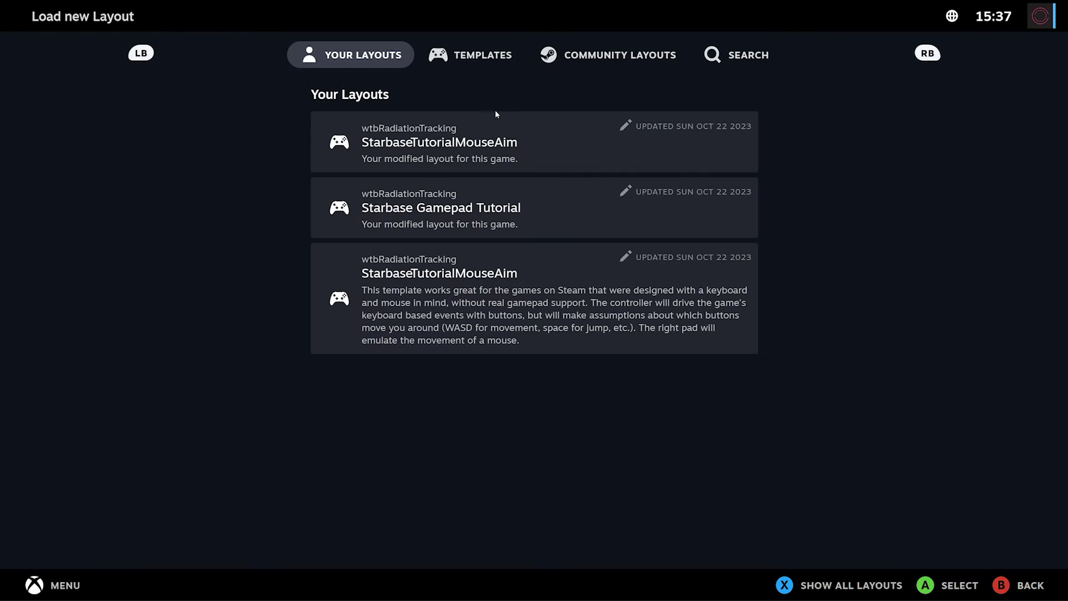
pyautogui.click(475, 65)
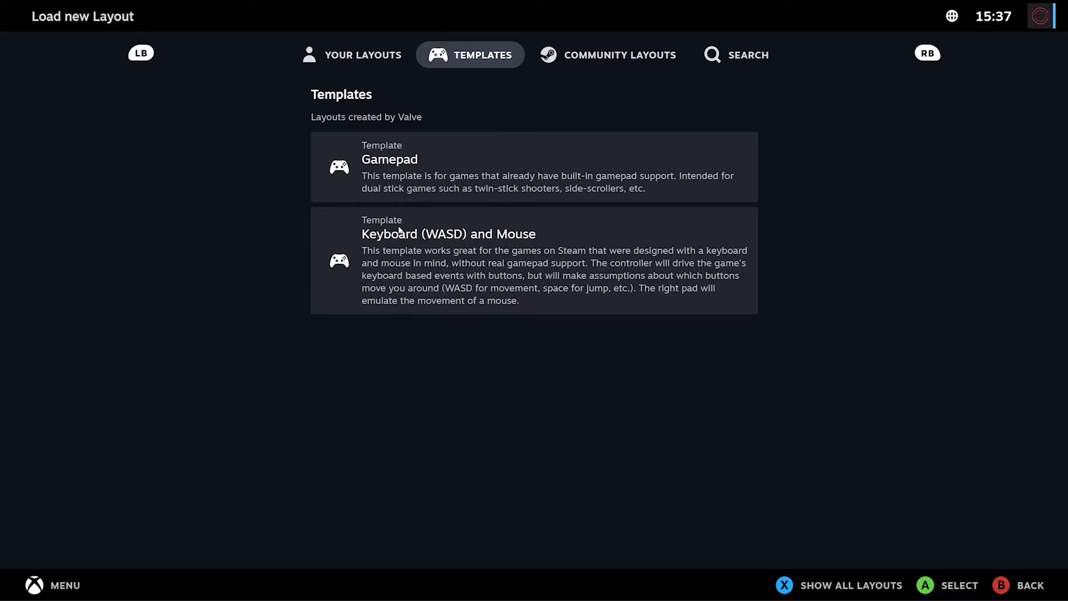
pyautogui.click(391, 167)
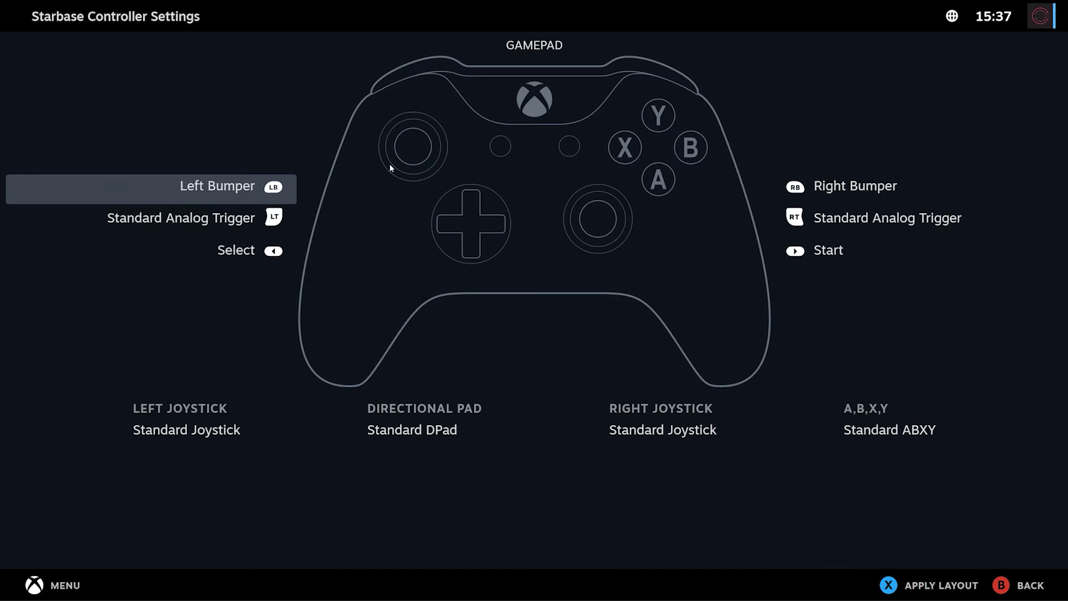
pyautogui.click(1030, 586)
pyautogui.click(513, 66)
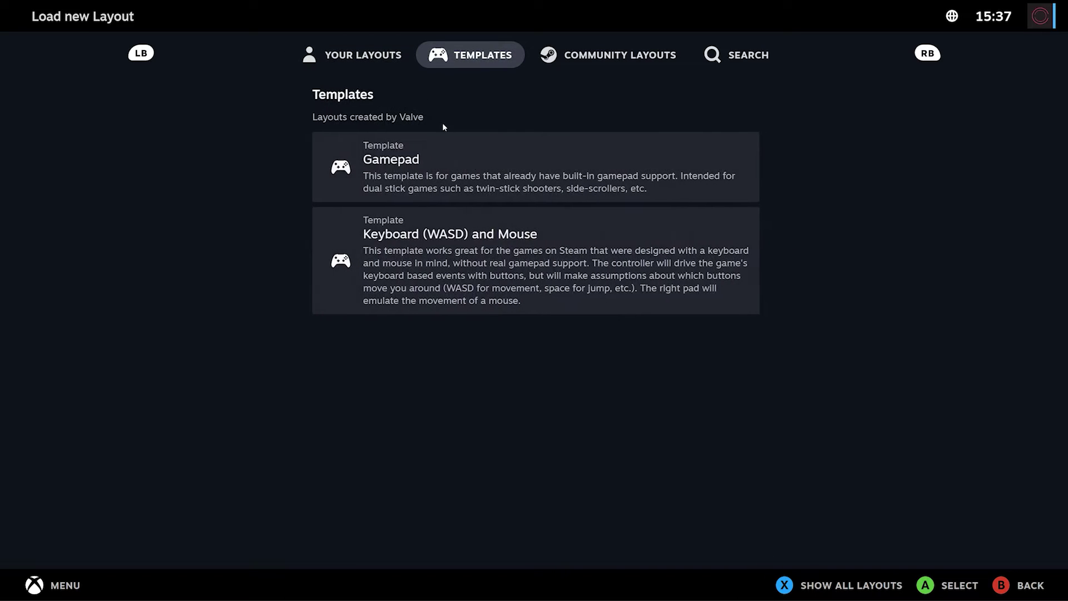
pyautogui.click(469, 160)
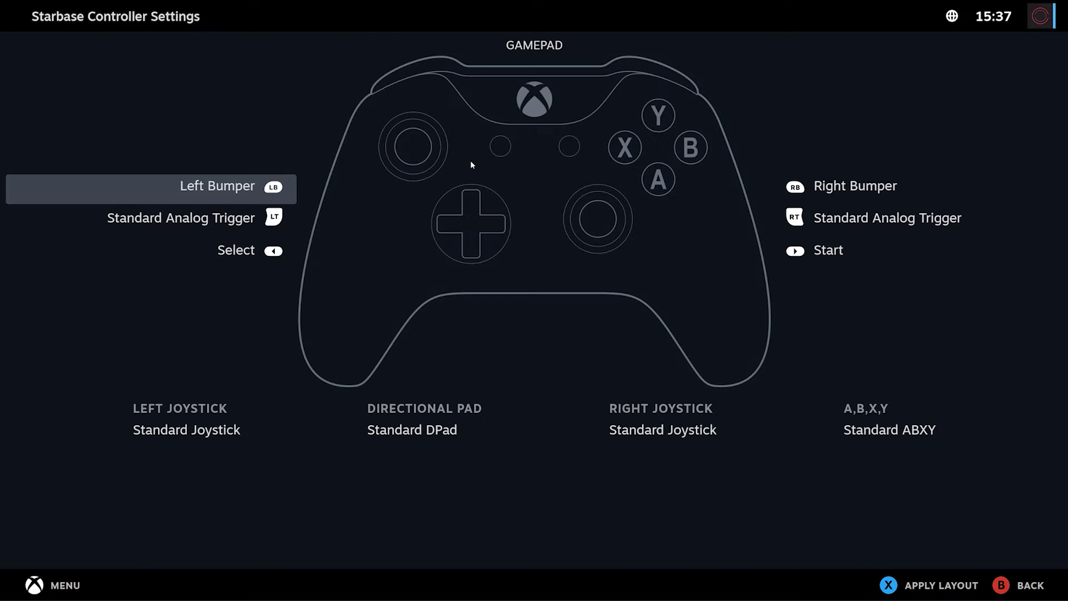
pyautogui.click(927, 590)
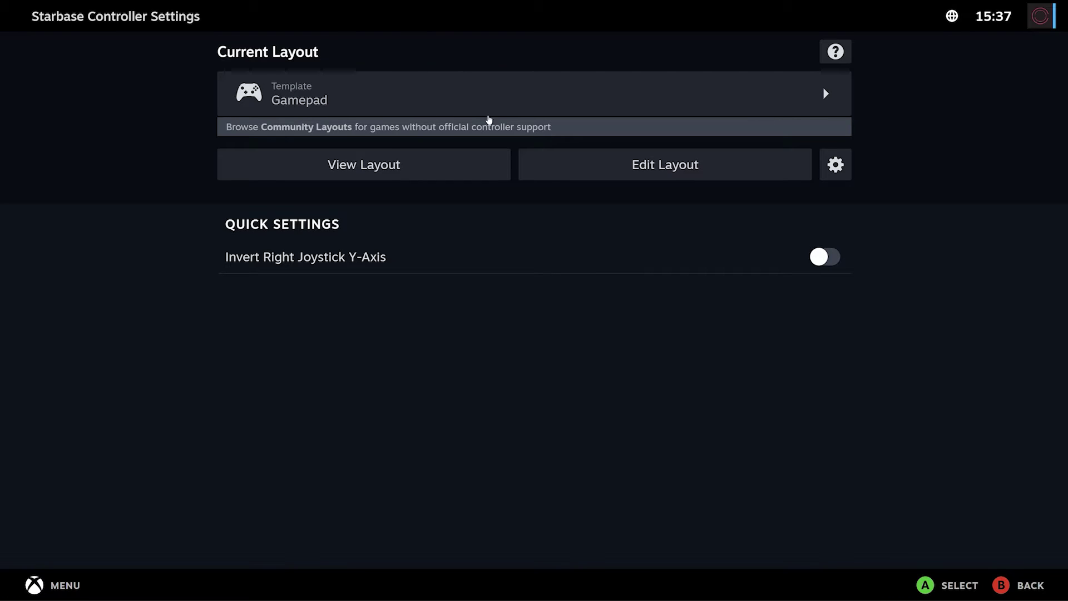
# - Export the current layout as a new personal save titled "New Starbase MouseAim Tutorial"
pyautogui.click(837, 174)
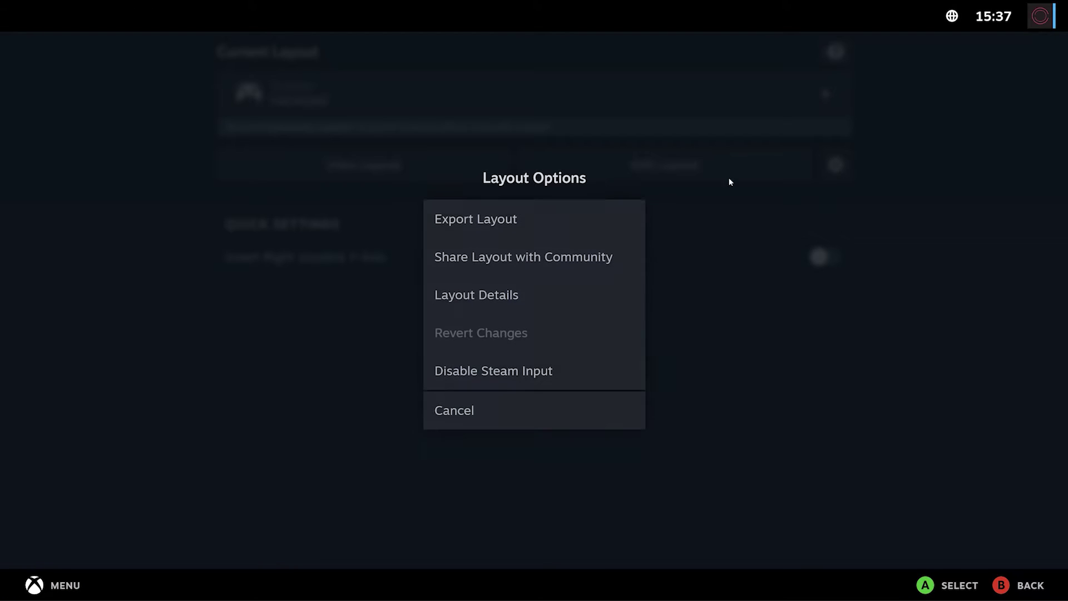
pyautogui.click(518, 221)
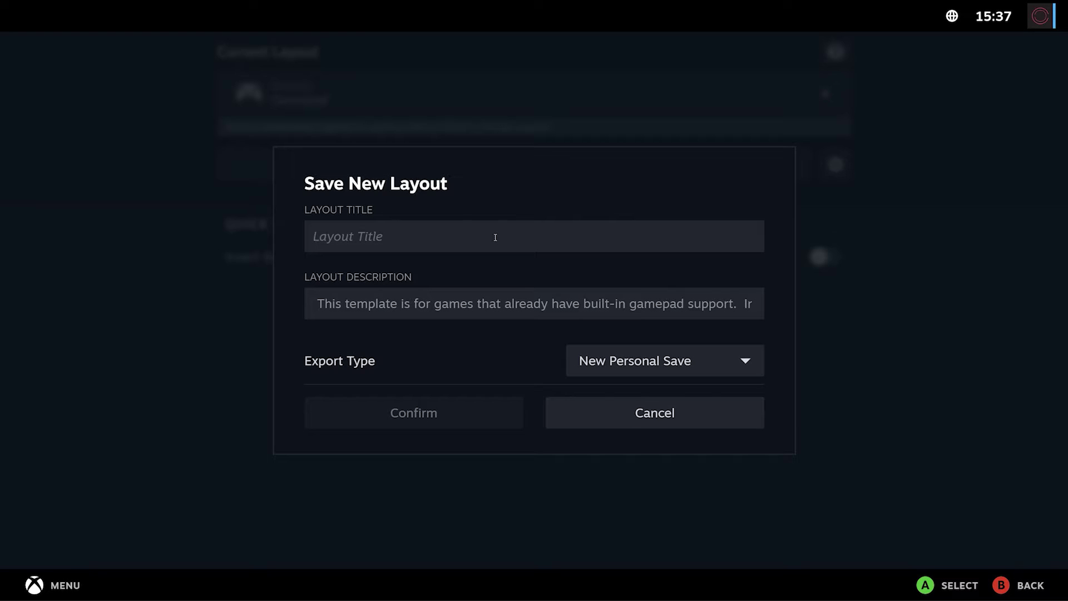
pyautogui.write('New Starbase')
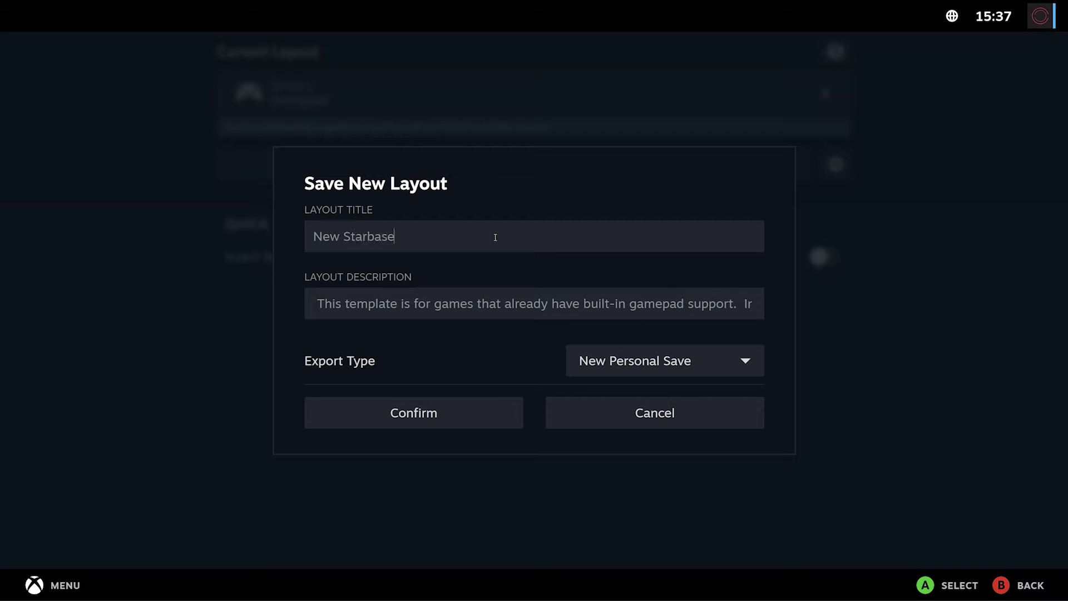
pyautogui.write(' MouseAim Tutorial')
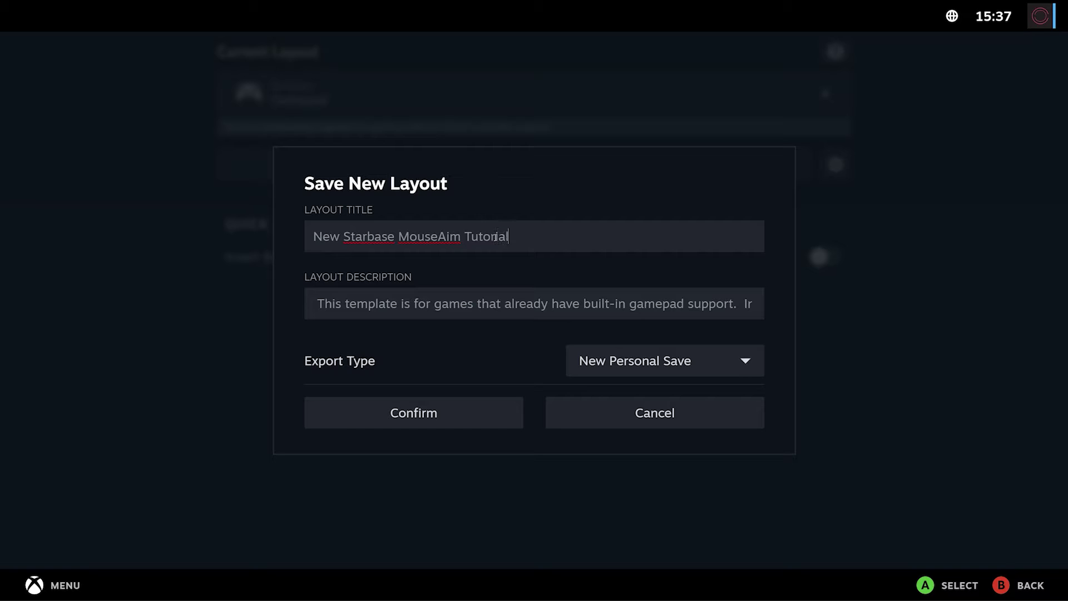
pyautogui.click(478, 412)
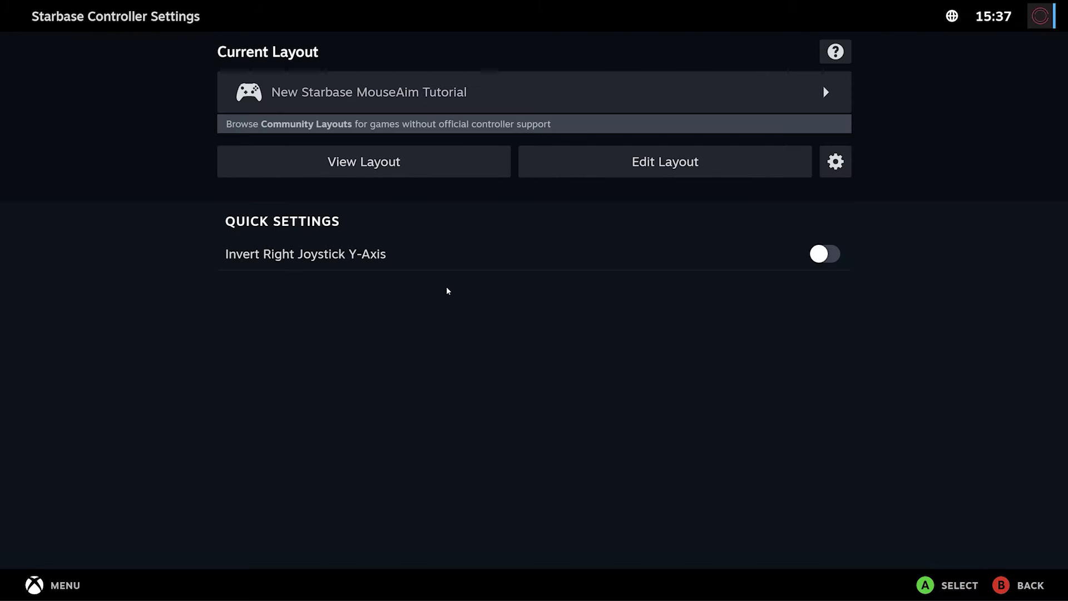
# - Open the current layout for editing and look through its face button, bumper and menu button assignments
pyautogui.click(591, 173)
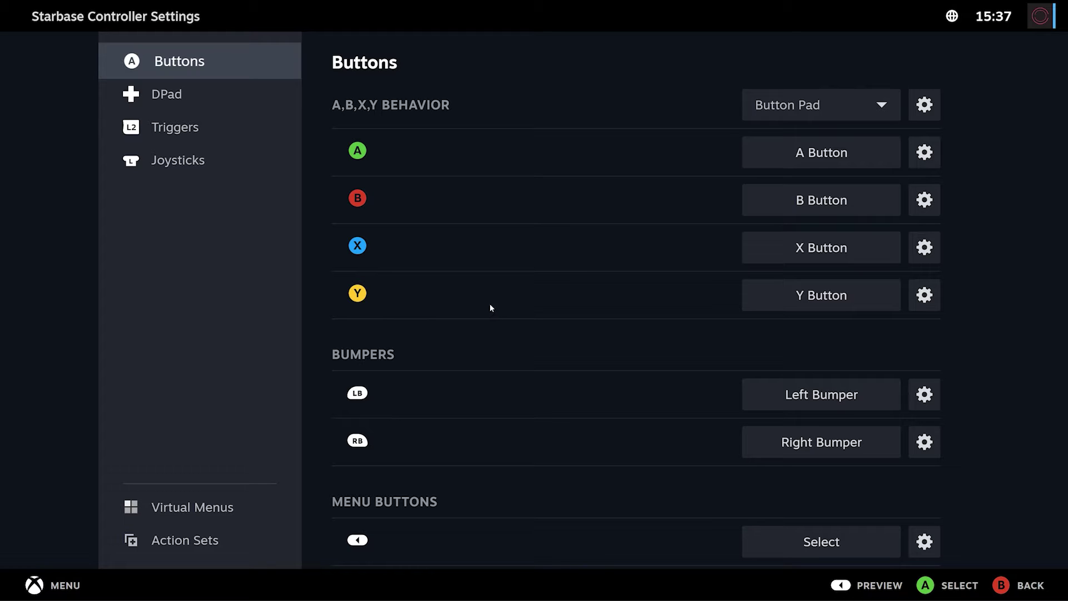
pyautogui.scroll(-1, 490, 306)
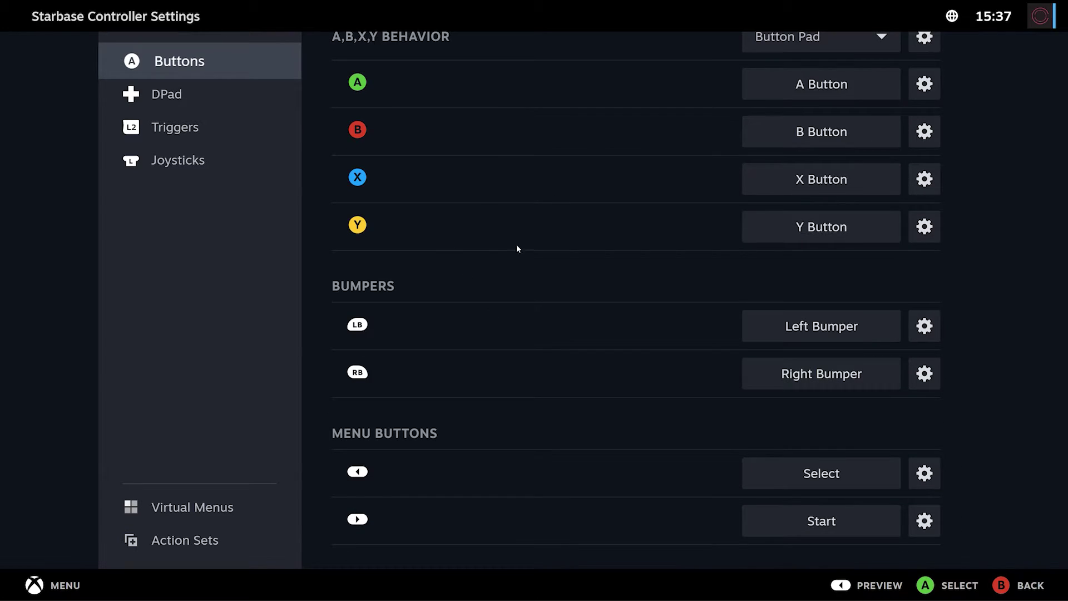
pyautogui.scroll(1, 489, 167)
pyautogui.scroll(-1, 470, 373)
pyautogui.scroll(1, 501, 445)
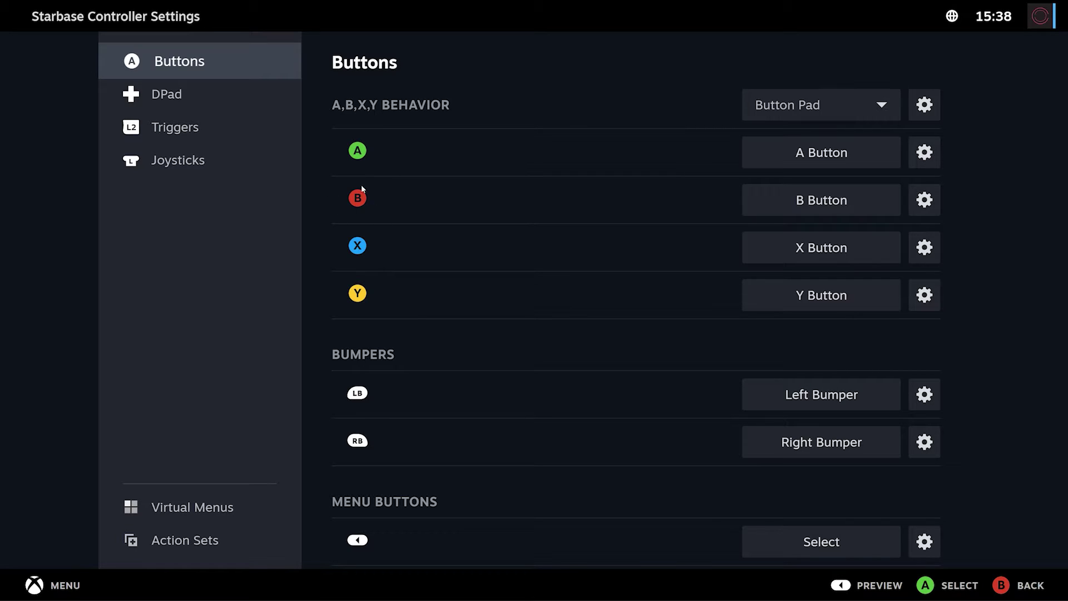
# - Examine the keyboard commands that can be assigned to the B button, and leave without choosing one
pyautogui.click(783, 205)
pyautogui.click(500, 55)
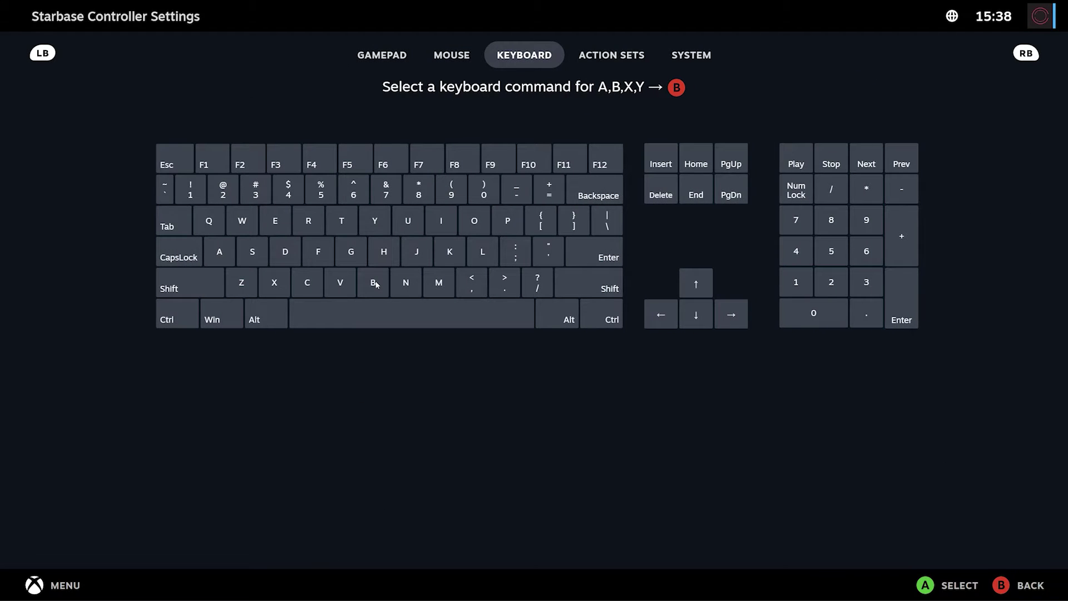
pyautogui.press('Escape')
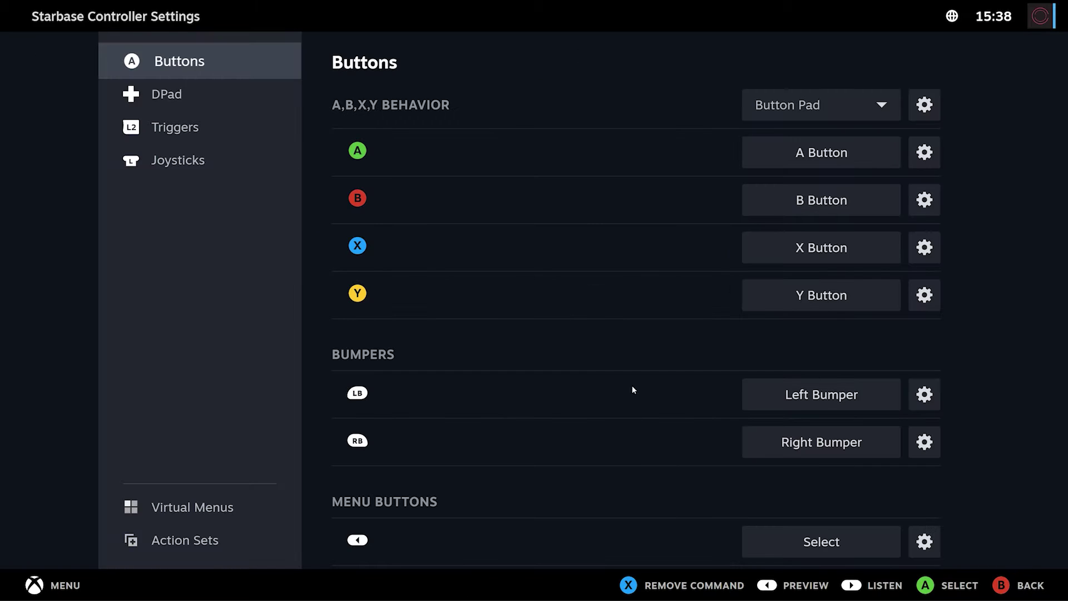
pyautogui.scroll(-2, 501, 359)
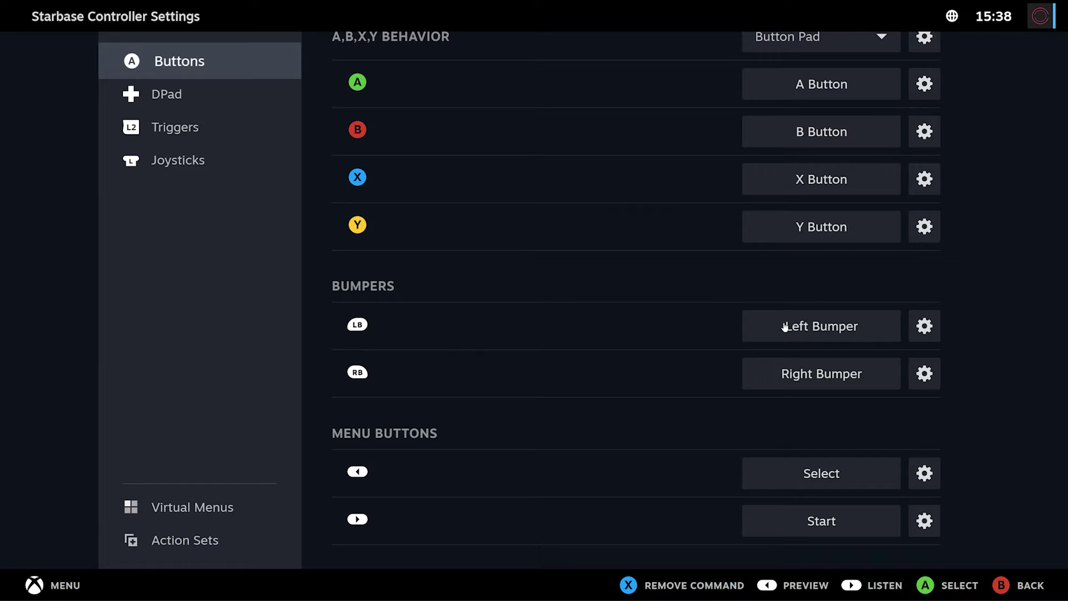
# - Assign the A key to the left bumper and the D key to the right bumper
pyautogui.click(818, 326)
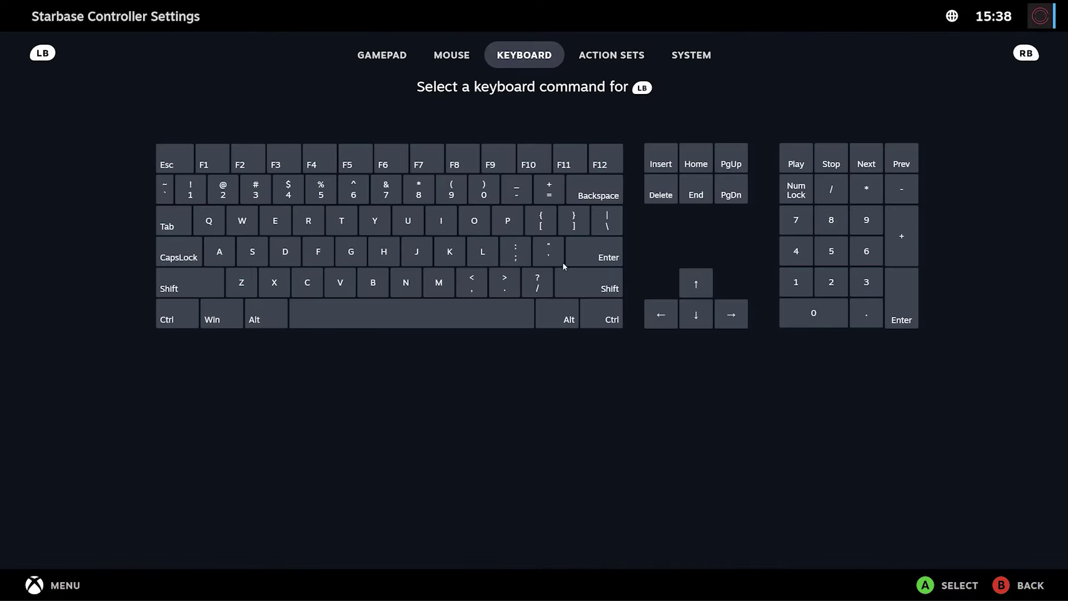
pyautogui.click(217, 257)
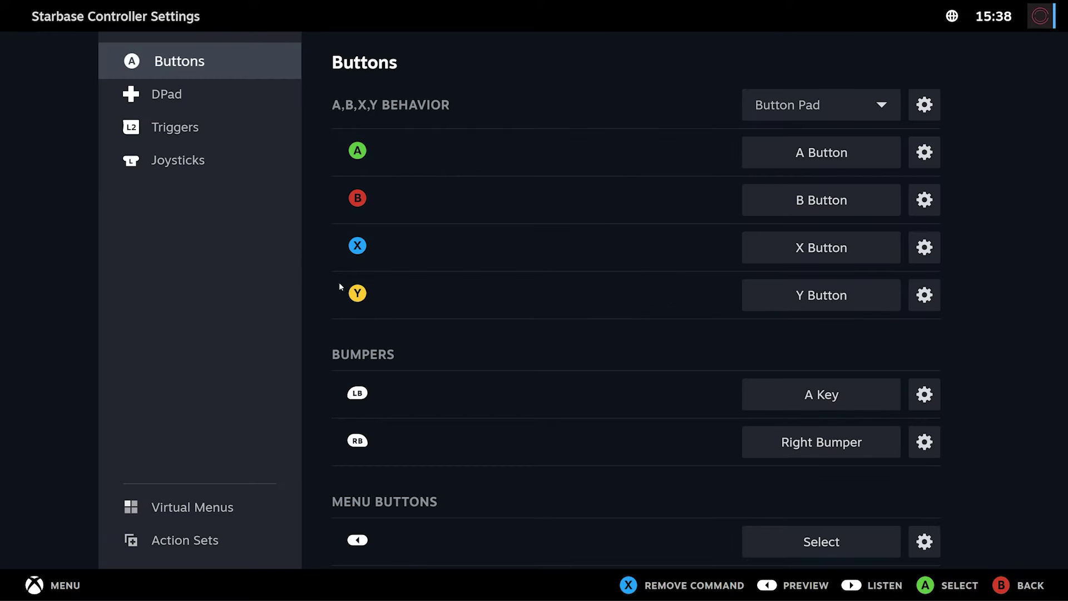
pyautogui.click(801, 446)
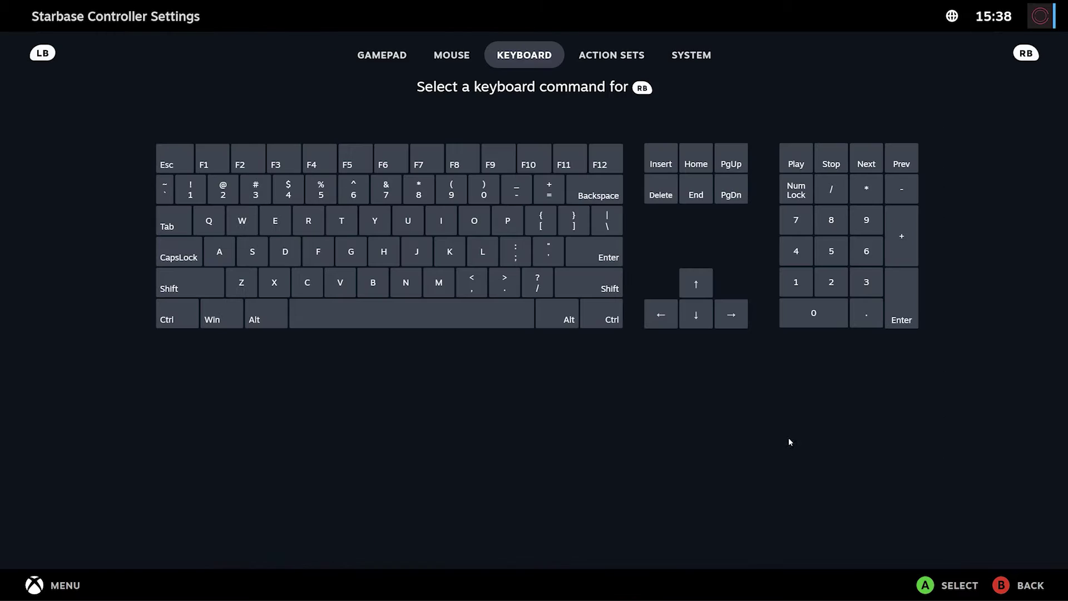
pyautogui.click(290, 257)
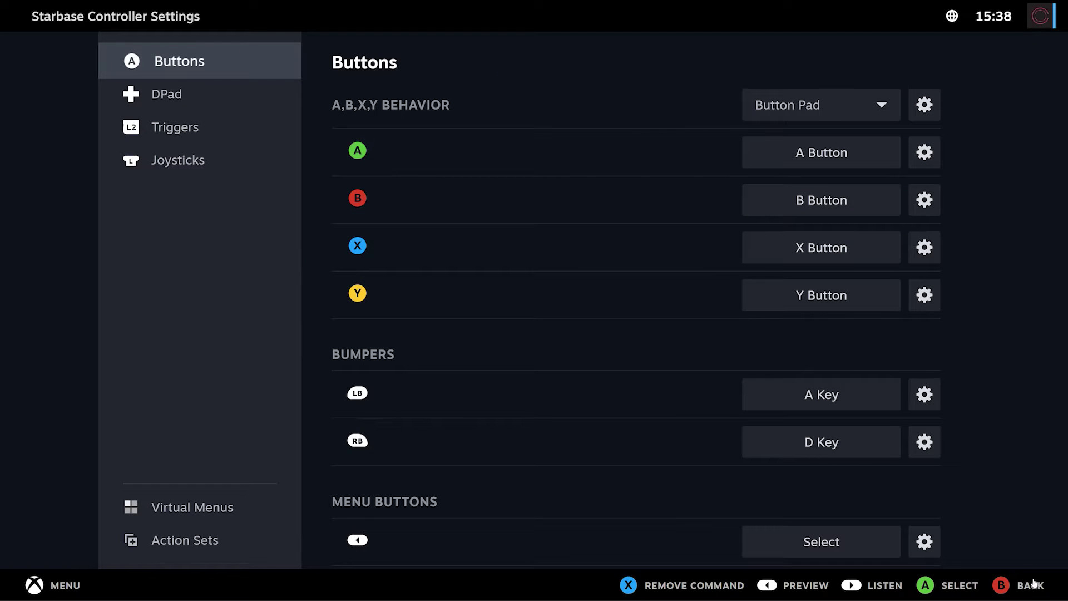
pyautogui.scroll(-2, 667, 405)
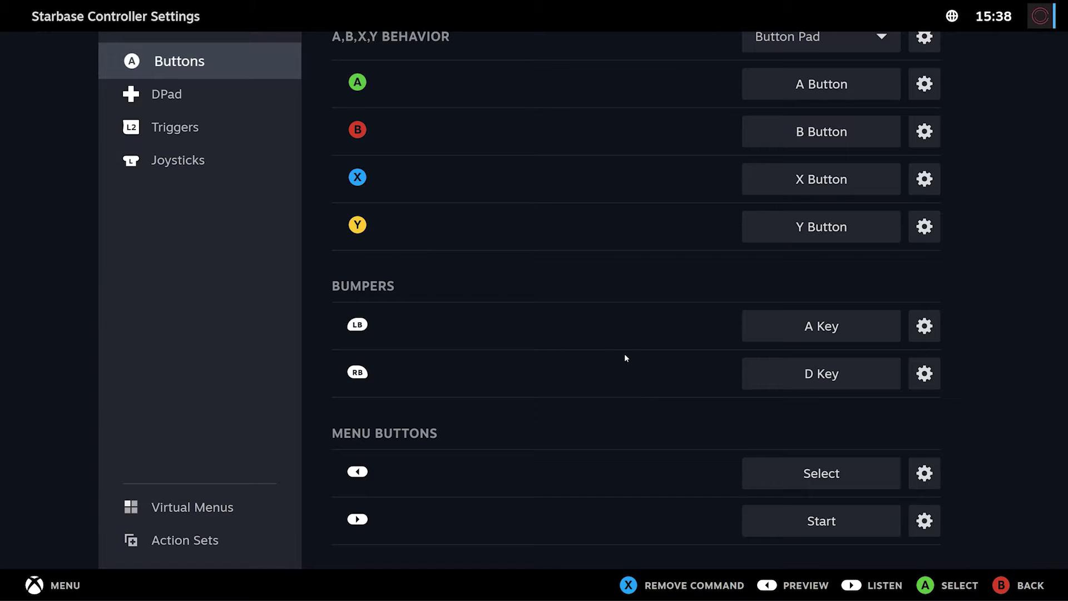
pyautogui.scroll(2, 624, 358)
# - Assign the Shift key to the right trigger's soft pull
pyautogui.click(111, 119)
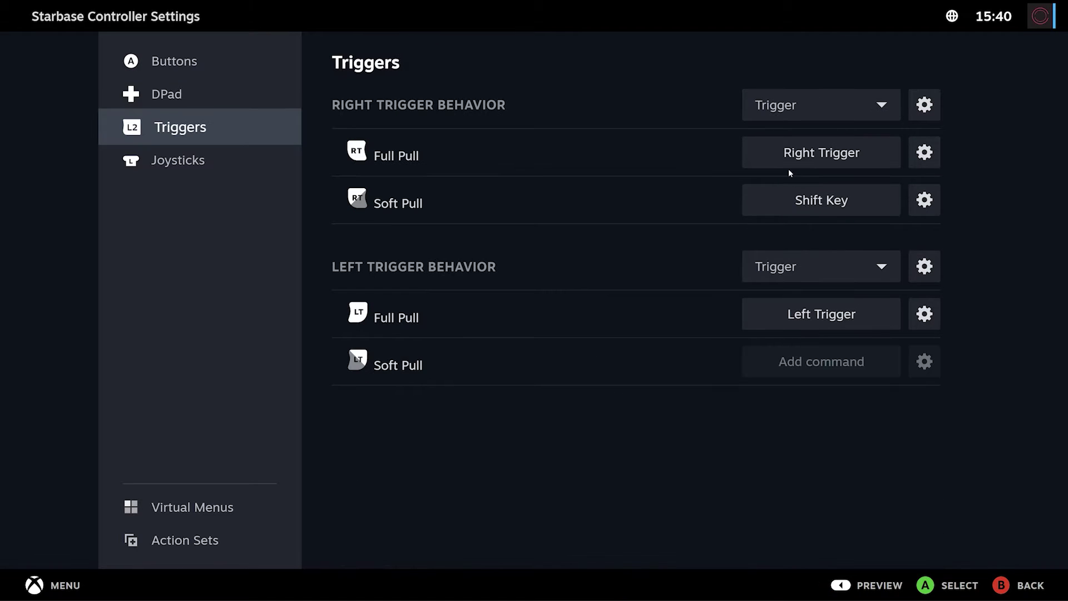
pyautogui.click(800, 202)
pyautogui.click(194, 282)
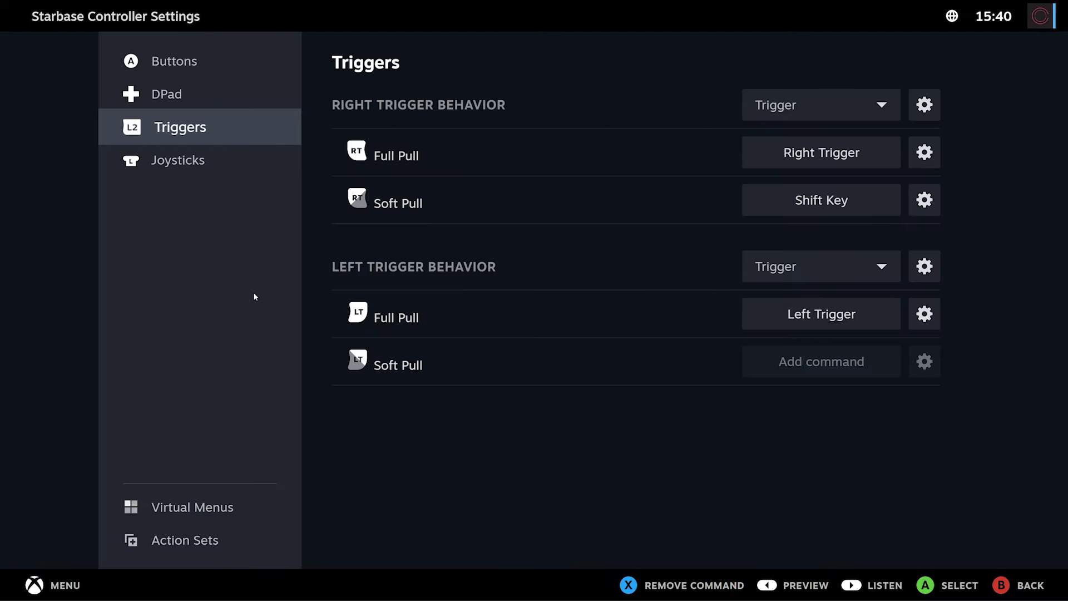
# - Change the right joystick's behavior to Directional Pad
pyautogui.click(181, 162)
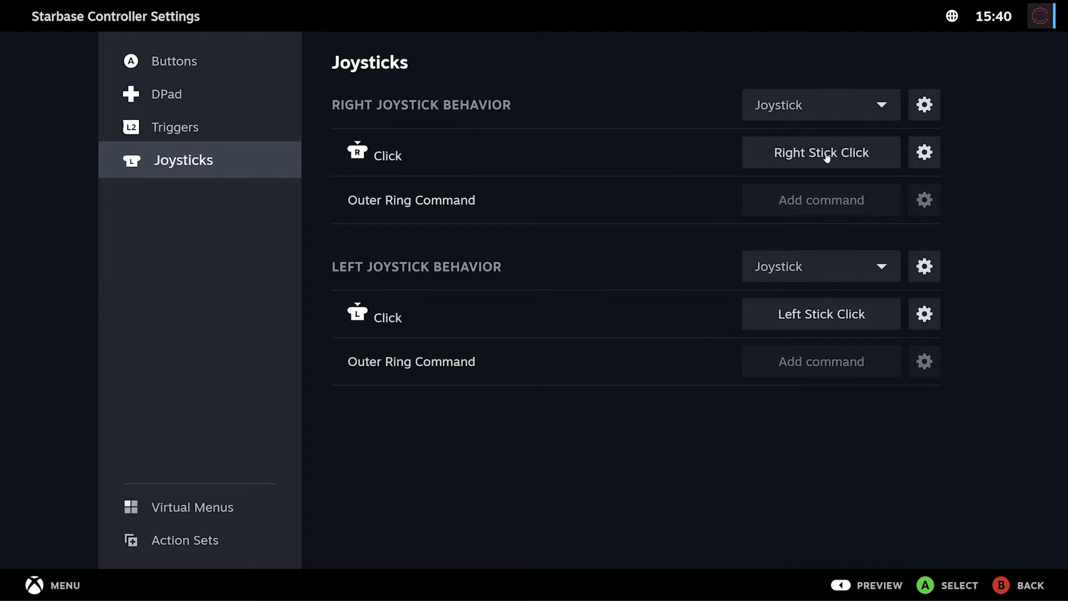
pyautogui.click(849, 108)
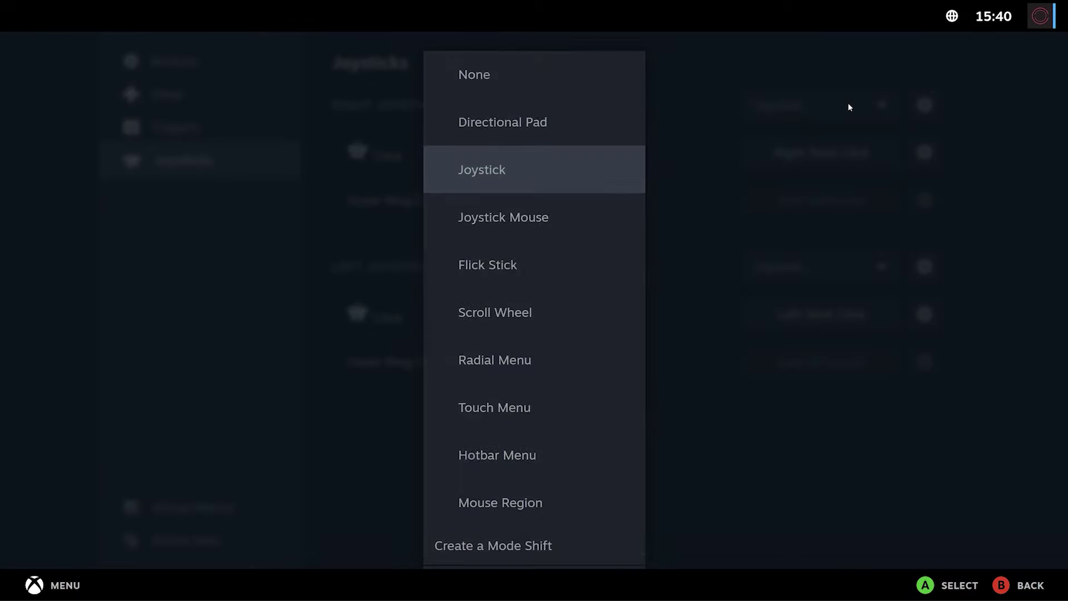
pyautogui.click(485, 117)
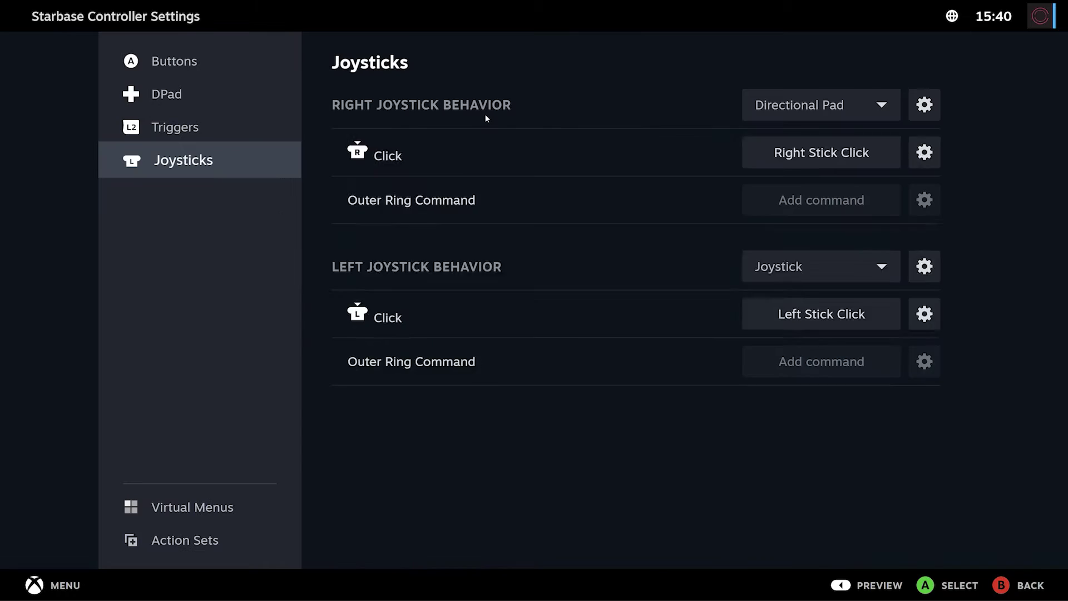
# - Assign the Up, Down, Left and Right Arrow keys to the matching directions of the right joystick
pyautogui.click(839, 153)
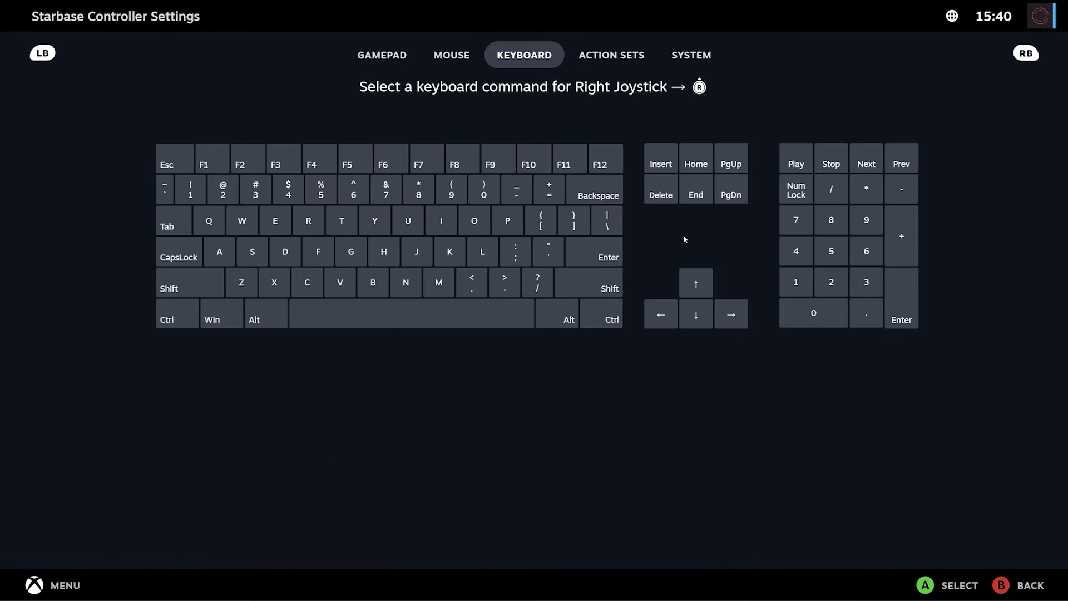
pyautogui.click(698, 278)
pyautogui.click(798, 202)
pyautogui.click(682, 317)
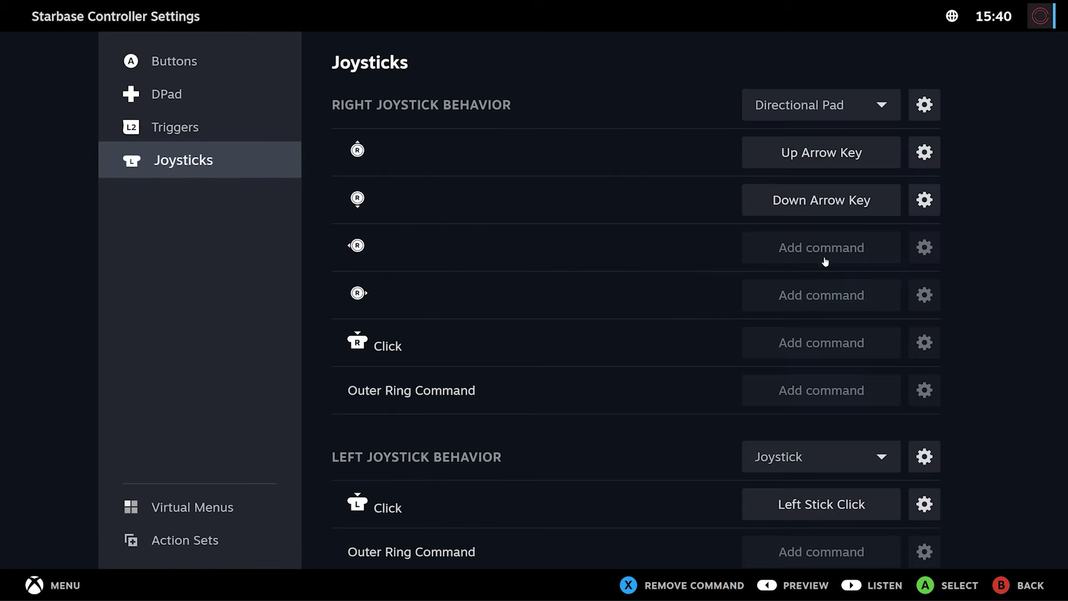
pyautogui.click(825, 261)
pyautogui.click(644, 310)
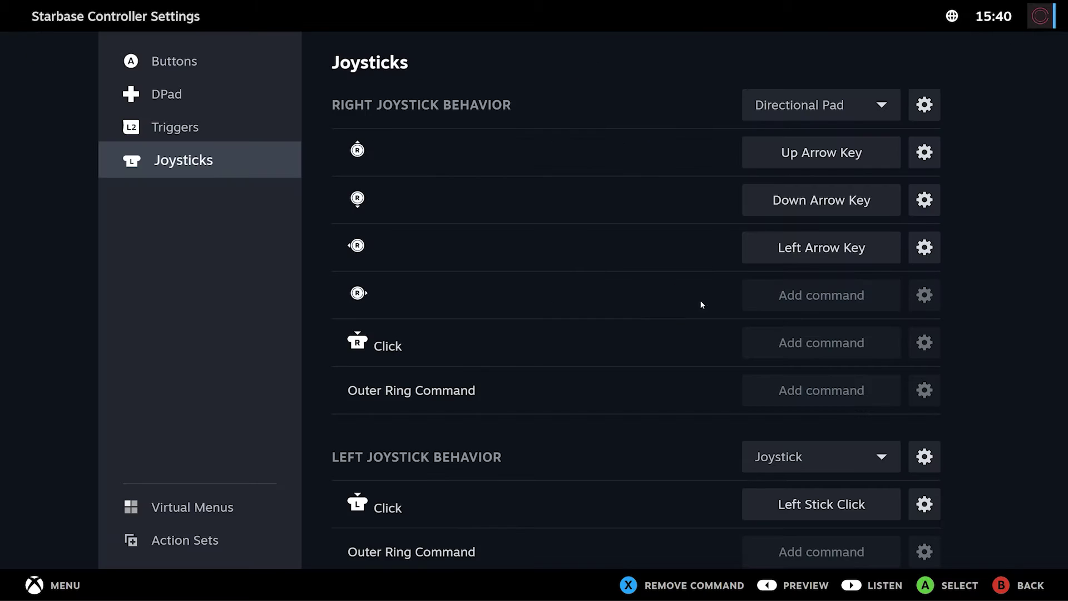
pyautogui.click(802, 296)
pyautogui.click(731, 314)
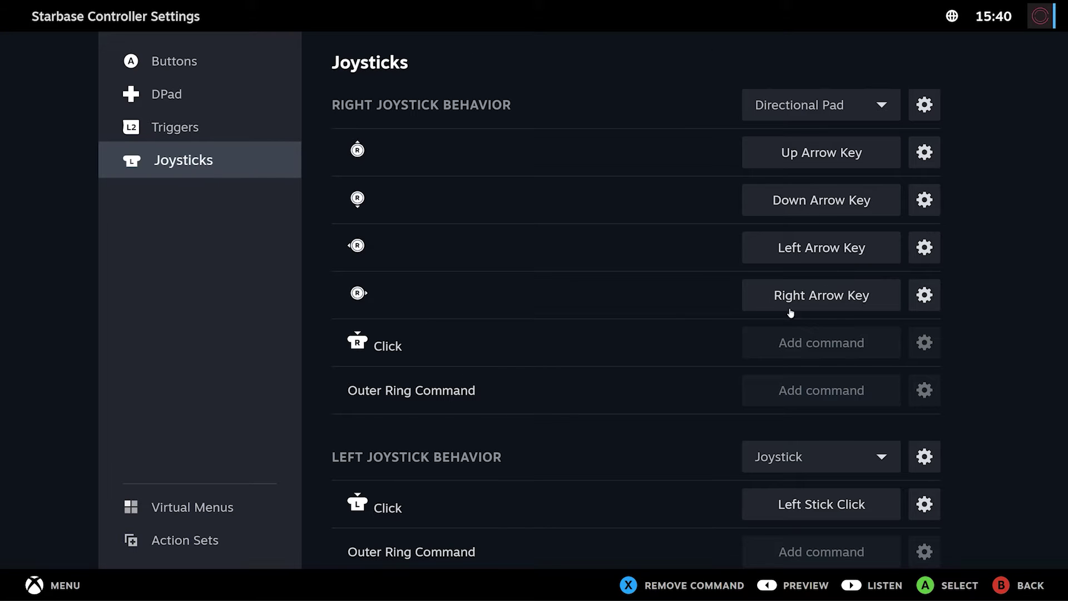
pyautogui.scroll(-1, 593, 245)
pyautogui.scroll(1, 590, 257)
# - Check the DPad's key assignments, and change the left joystick's behavior to Mouse Region
pyautogui.click(172, 98)
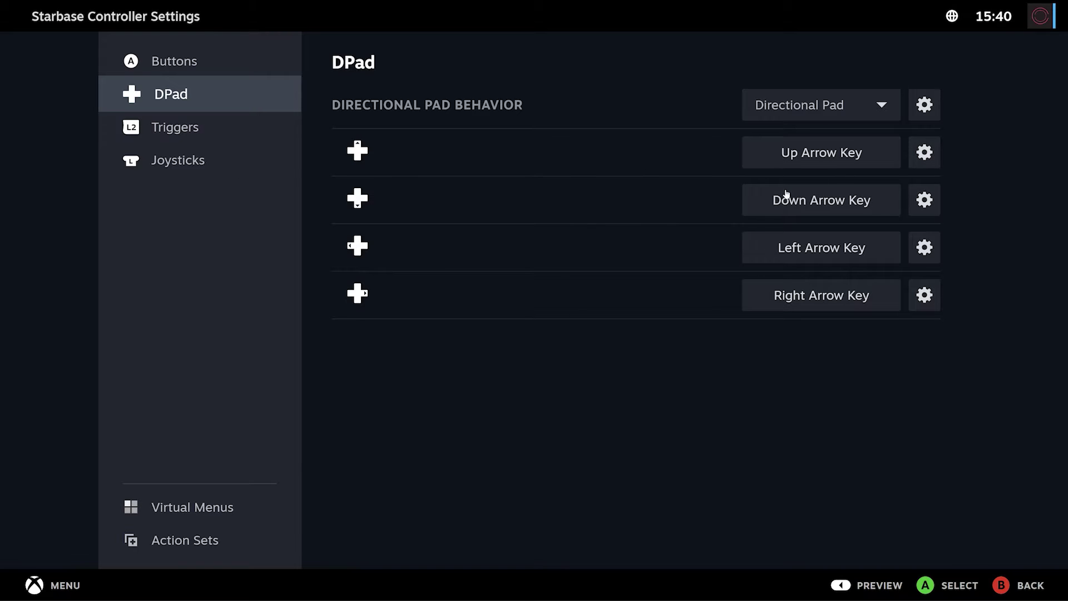
pyautogui.click(189, 163)
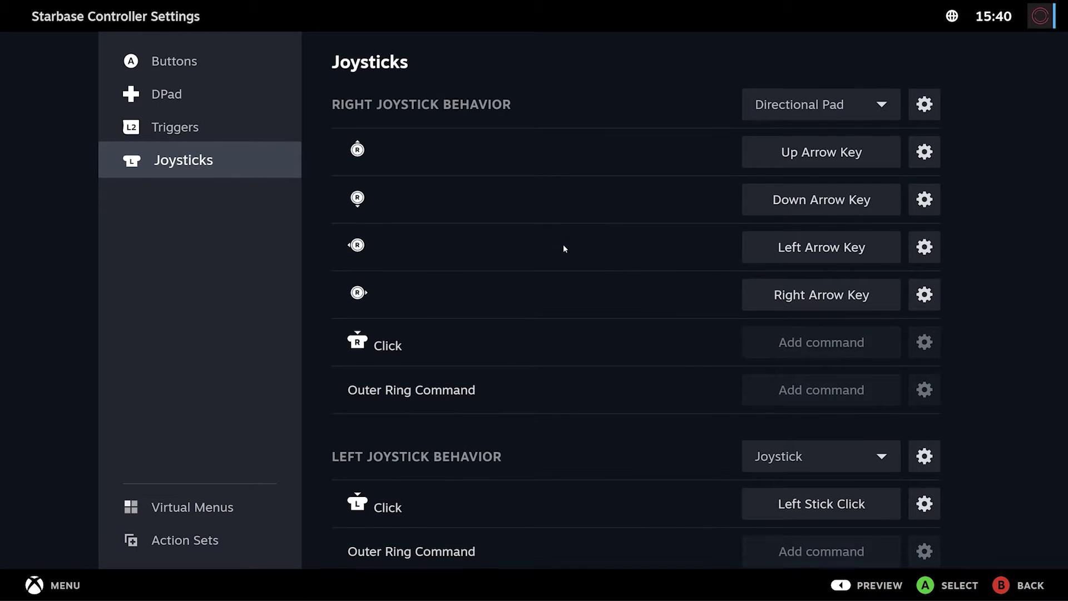
pyautogui.scroll(-1, 588, 295)
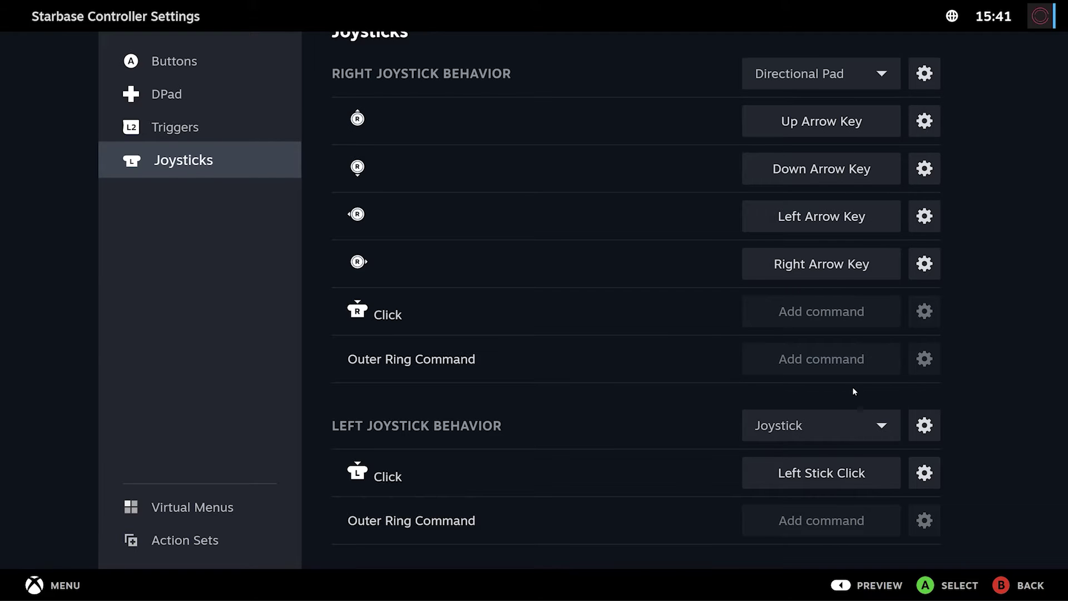
pyautogui.click(881, 426)
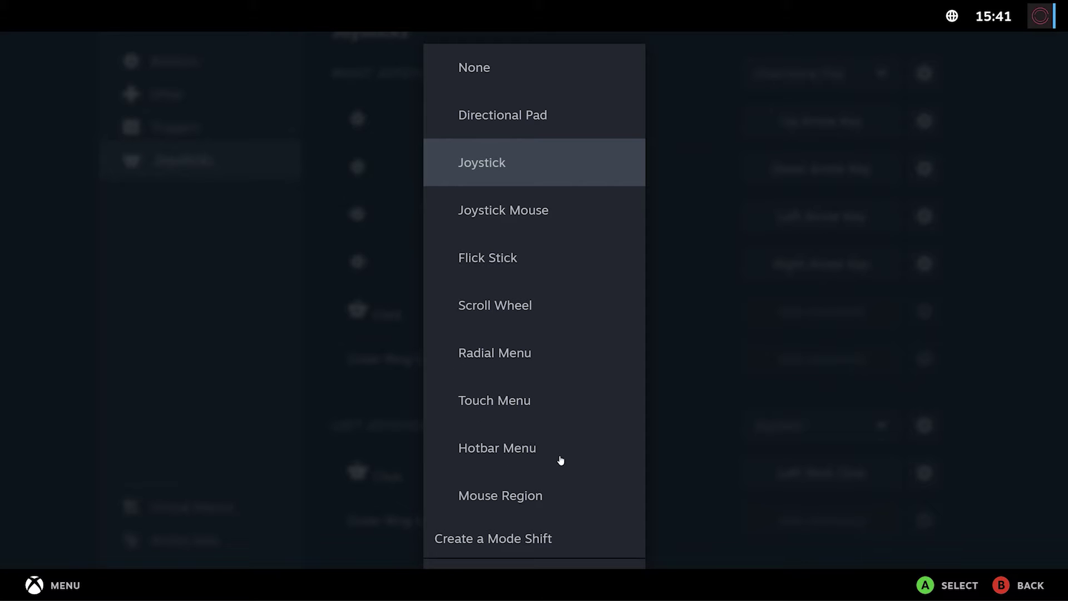
pyautogui.click(536, 498)
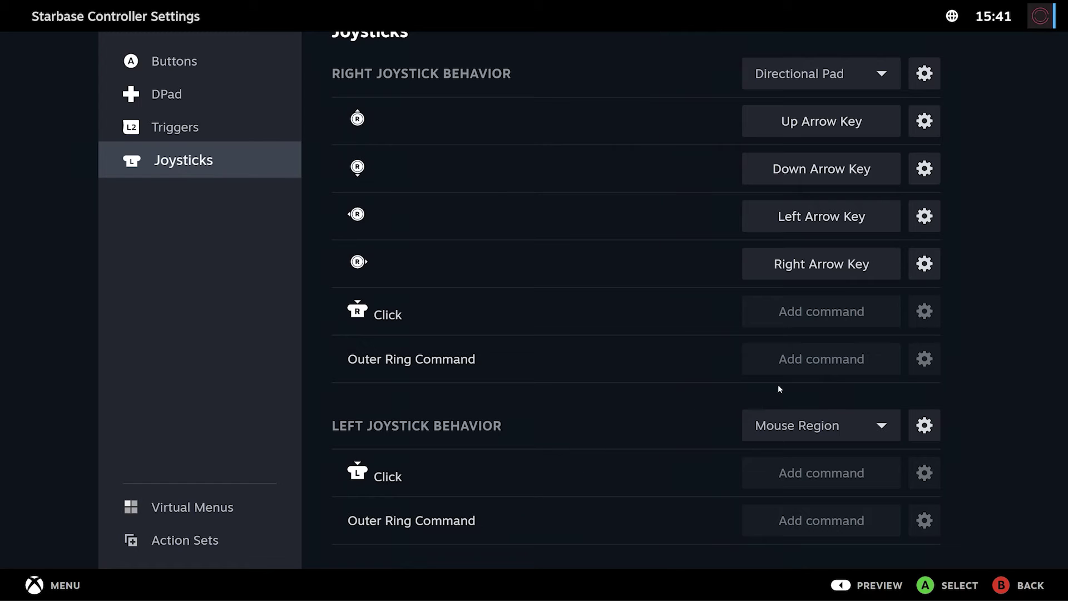
# - Look over the left joystick's Mouse Region settings and return to the joystick assignments without changing anything
pyautogui.click(930, 426)
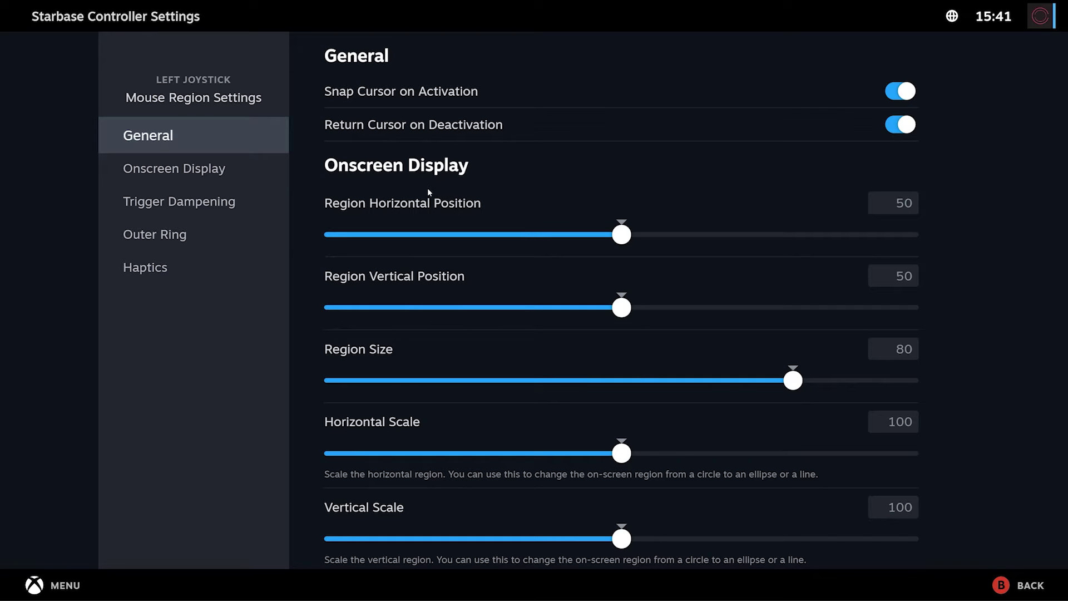
pyautogui.click(1025, 588)
pyautogui.scroll(-1, 635, 429)
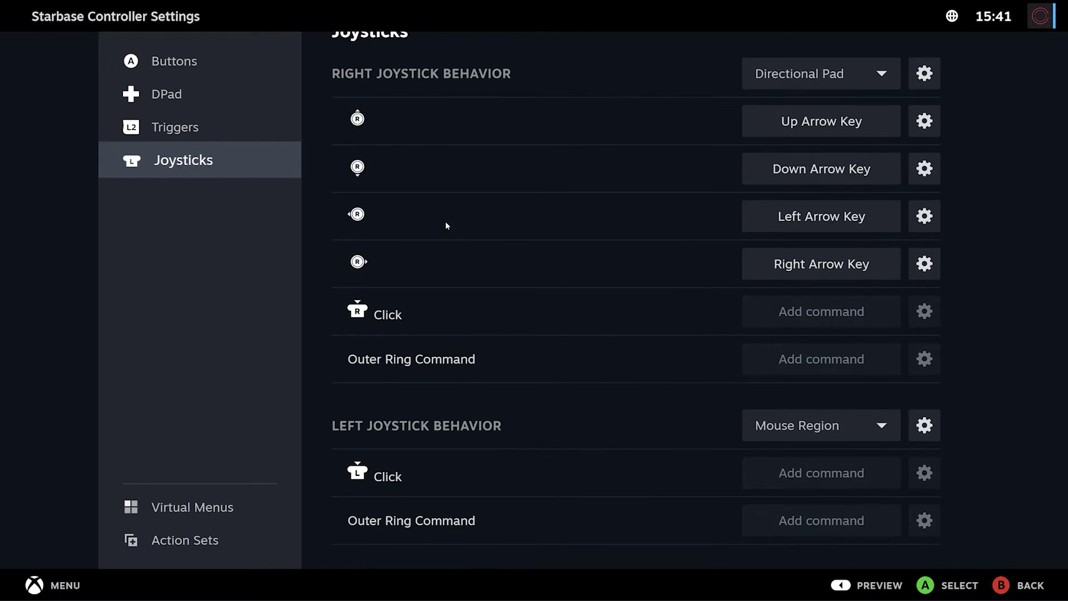
# - Leave the controller settings and launch Starbase
pyautogui.click(1023, 587)
pyautogui.click(1023, 588)
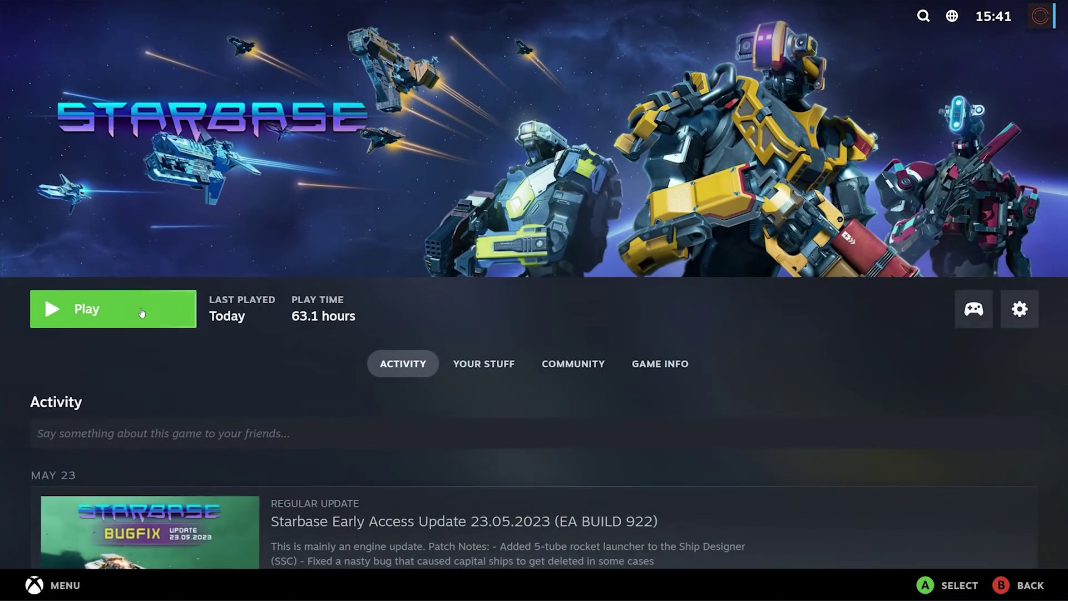
pyautogui.click(143, 309)
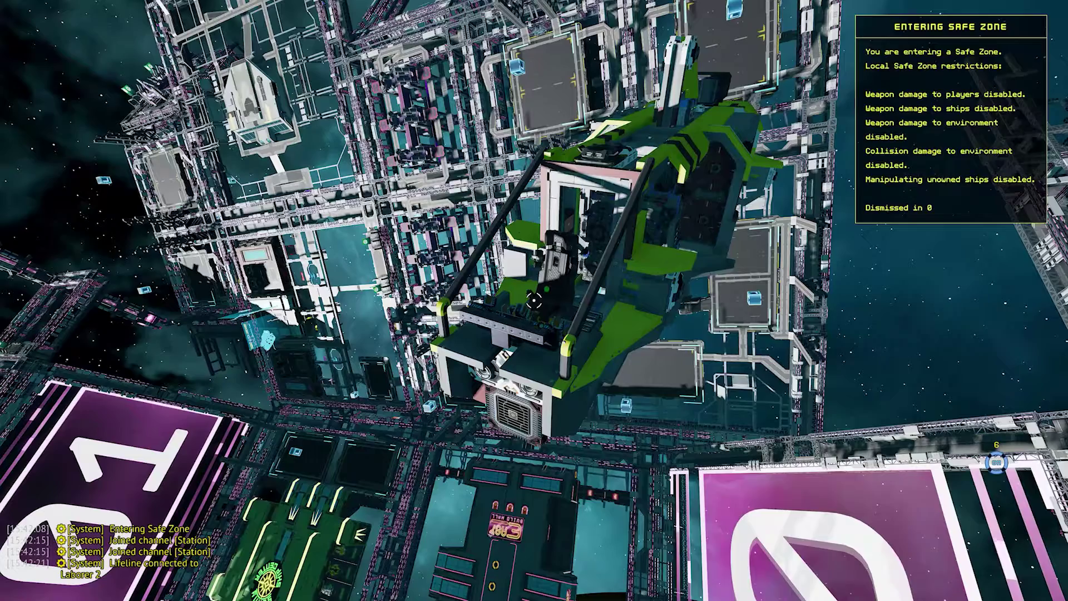
# - Enter the ship's pilot seat in Starbase and test the mouse aim by steering the cursor around the on-screen aiming square
pyautogui.press('w')
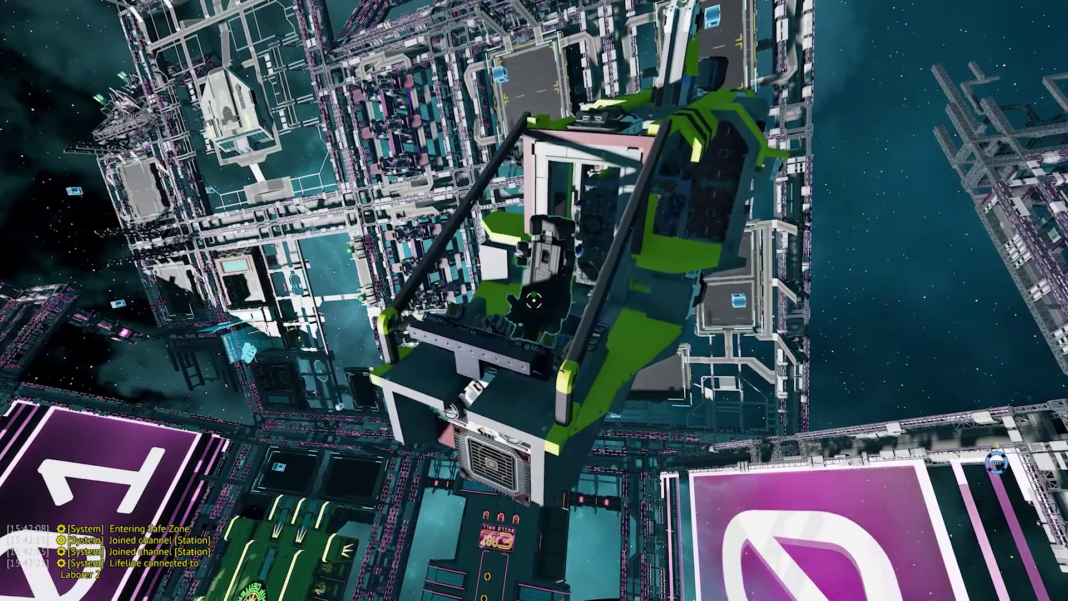
pyautogui.press('f')
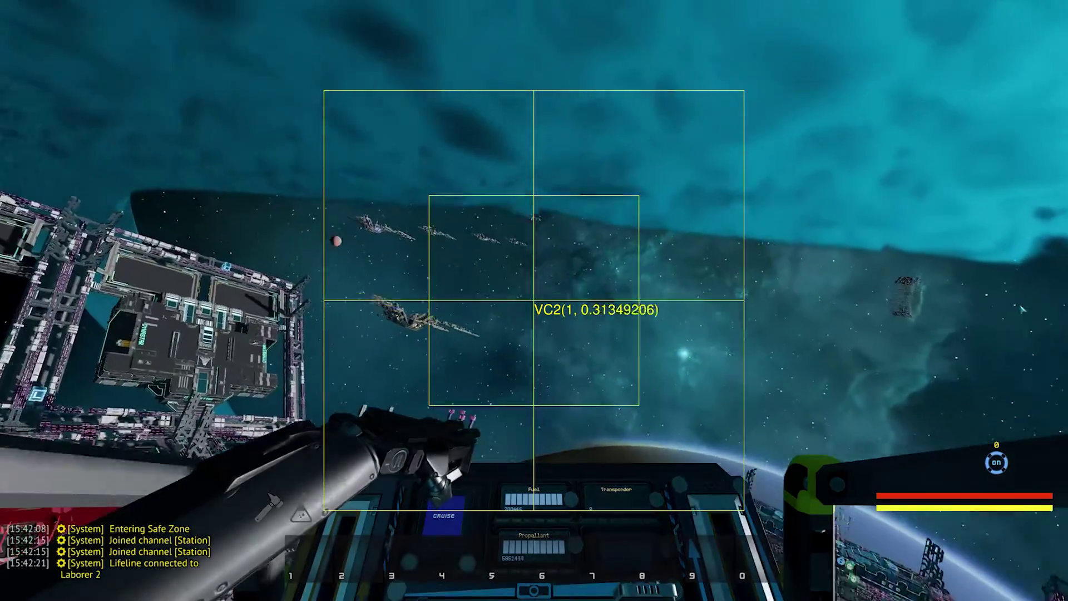
pyautogui.moveTo(326, 303)
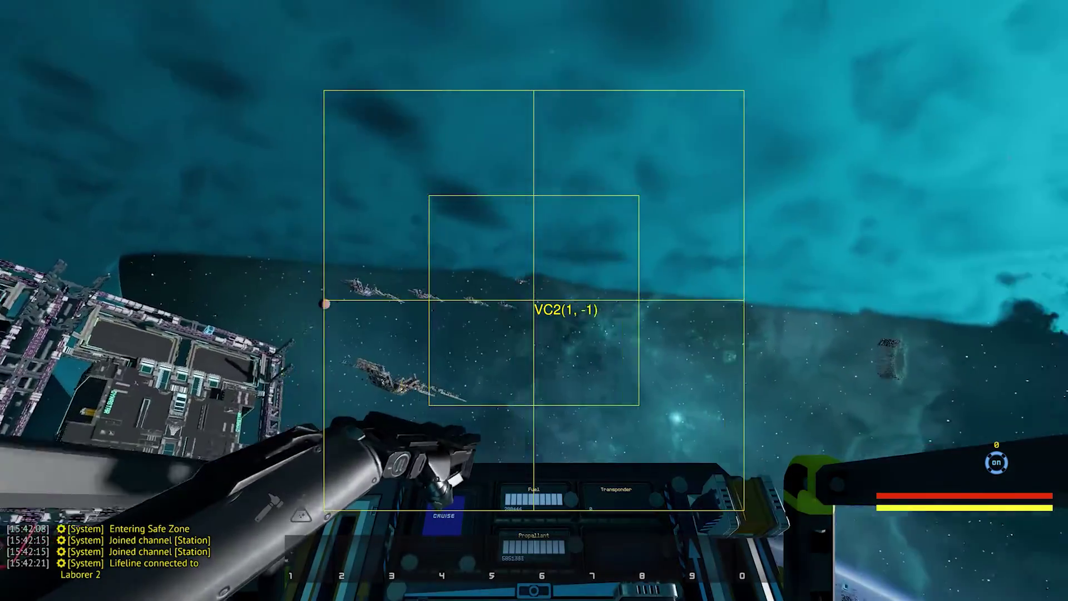
pyautogui.moveTo(744, 300)
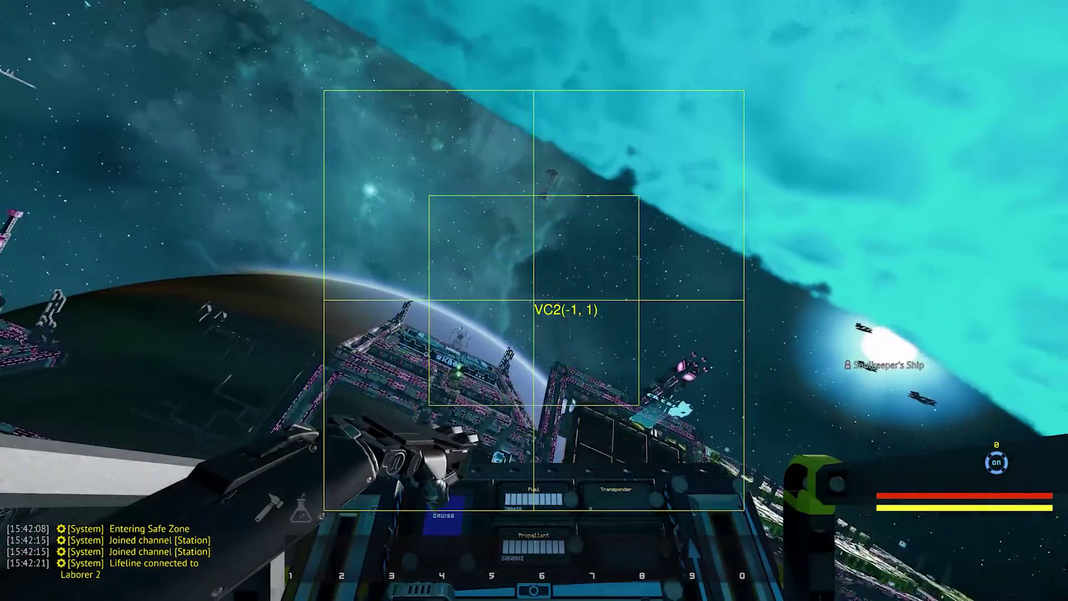
pyautogui.moveTo(536, 303)
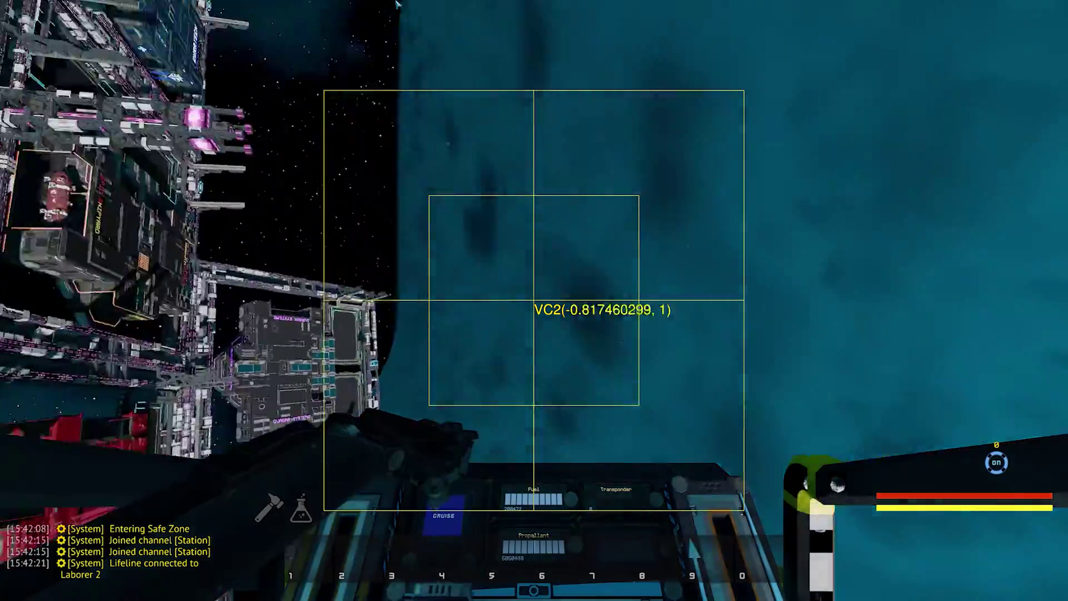
pyautogui.moveTo(806, 188)
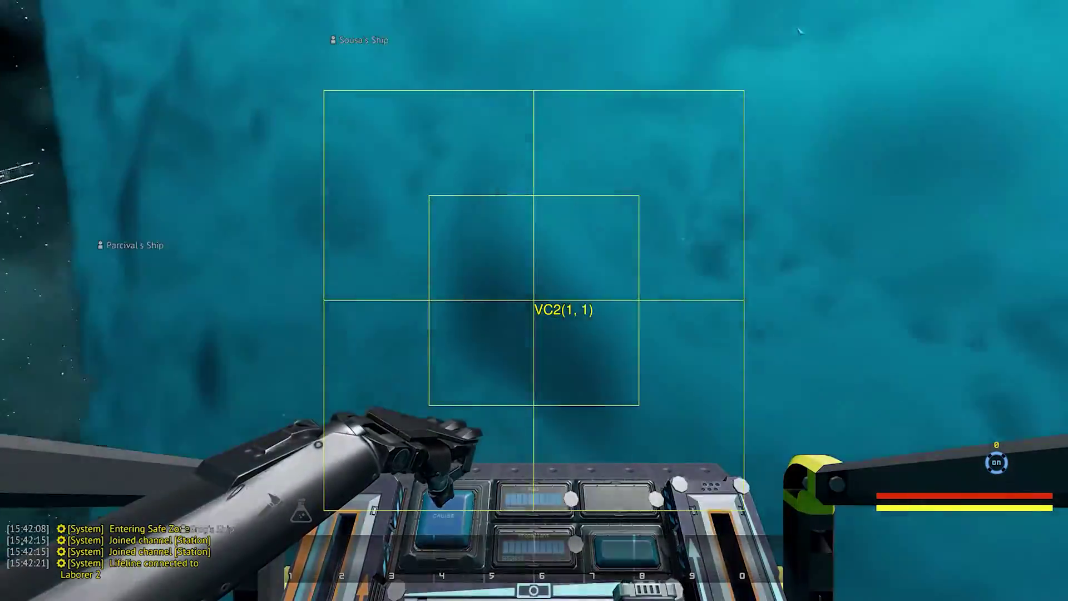
pyautogui.moveTo(474, 37)
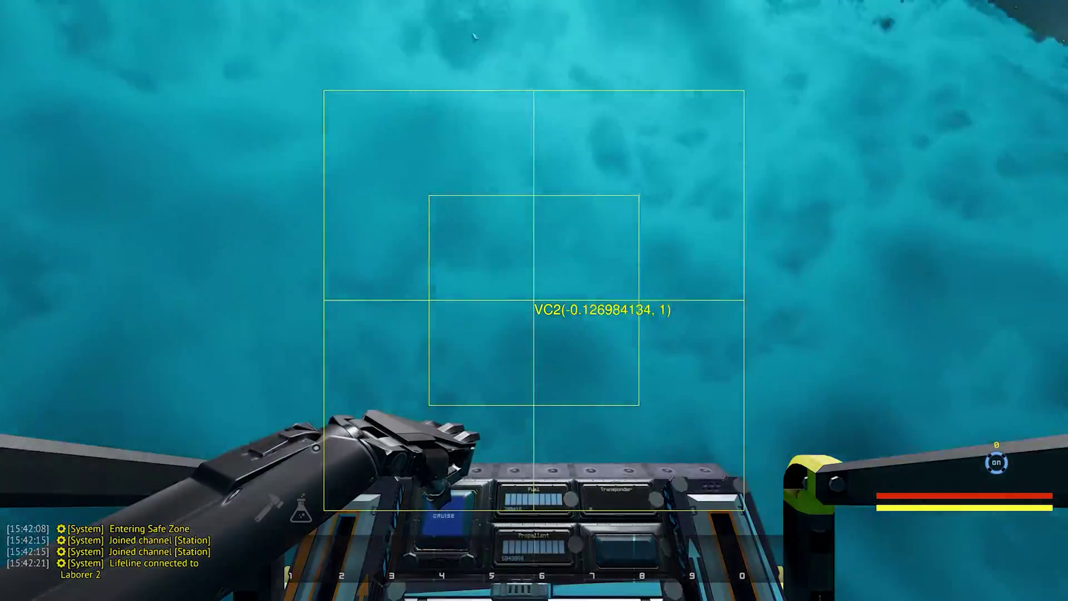
pyautogui.moveTo(9, 228)
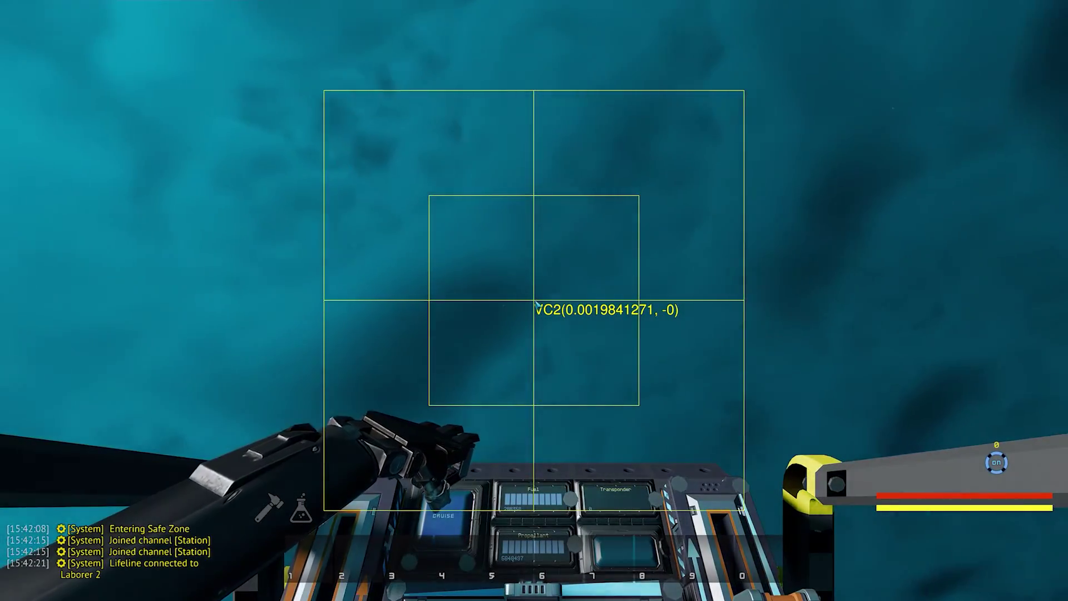
# - Open the left joystick's Mouse Region settings in Starbase's controller layout from the in-game Steam overlay
pyautogui.hotkey('shift', 'Tab')
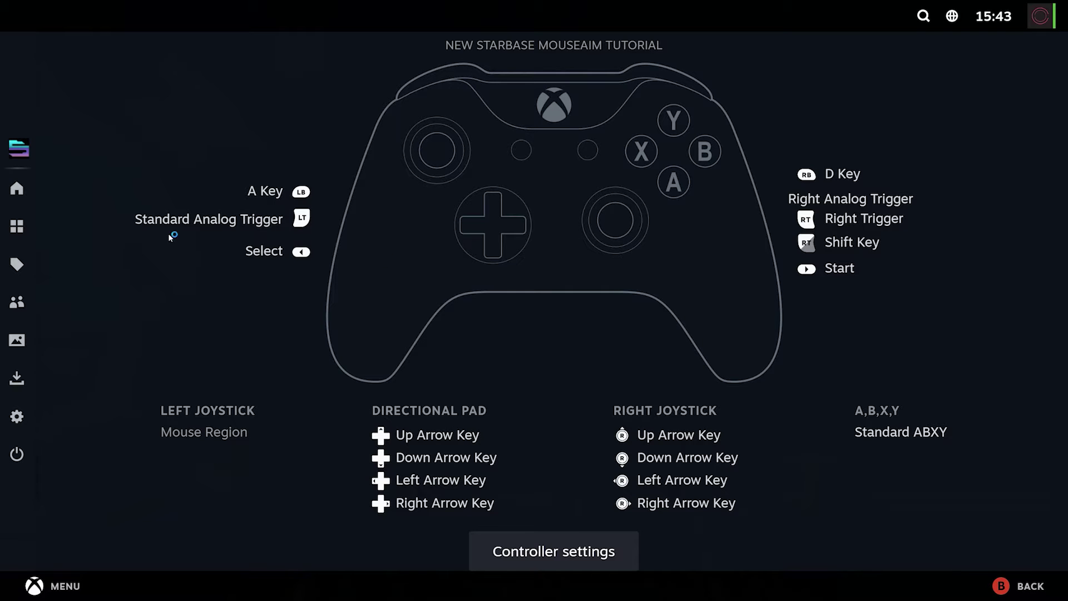
pyautogui.click(551, 556)
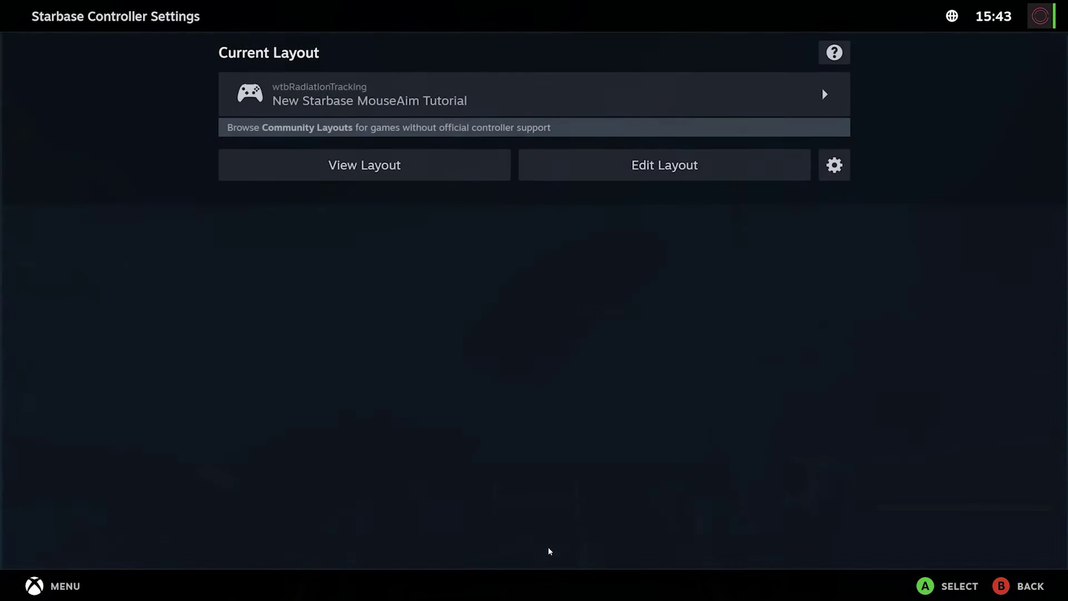
pyautogui.click(641, 172)
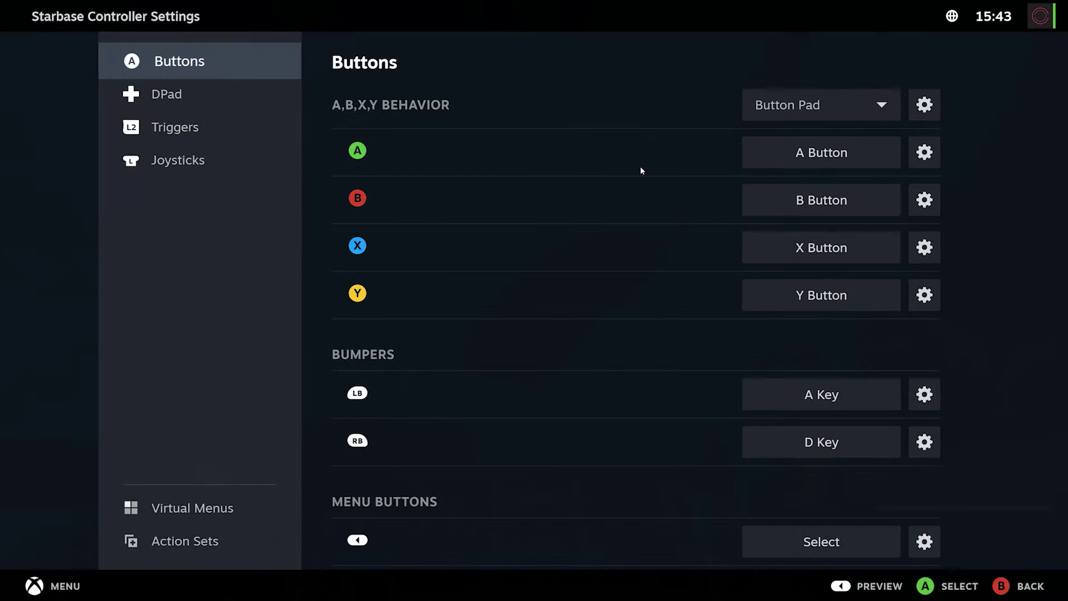
pyautogui.click(189, 160)
pyautogui.scroll(-1, 534, 317)
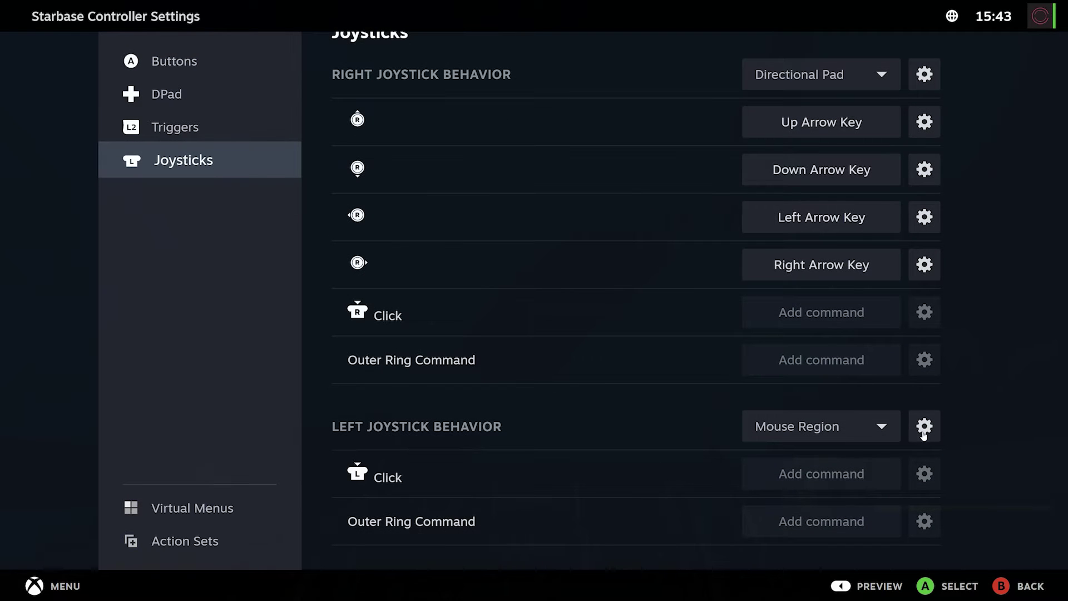
pyautogui.click(923, 433)
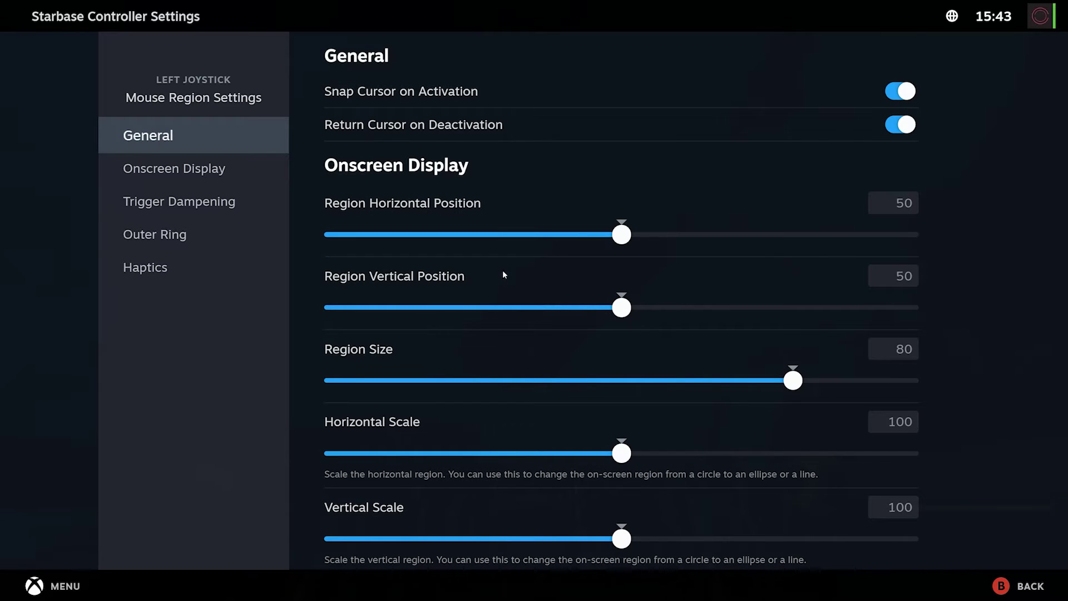
# - Set the mouse region's Region Size to 28 and look over the remaining Mouse Region settings
pyautogui.scroll(-2, 506, 278)
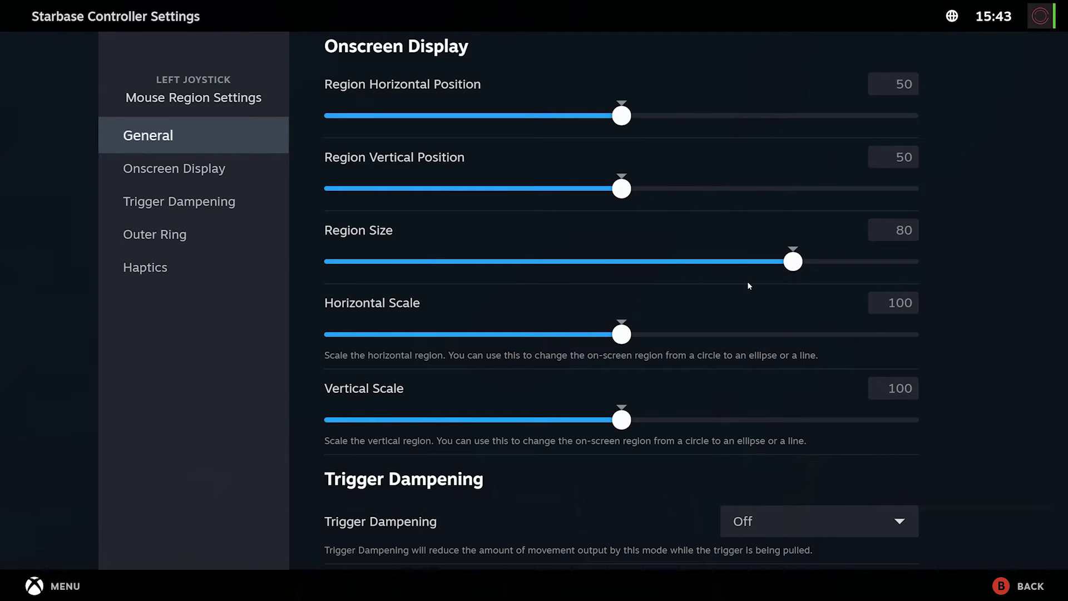
pyautogui.moveTo(792, 263); pyautogui.dragTo(511, 274)
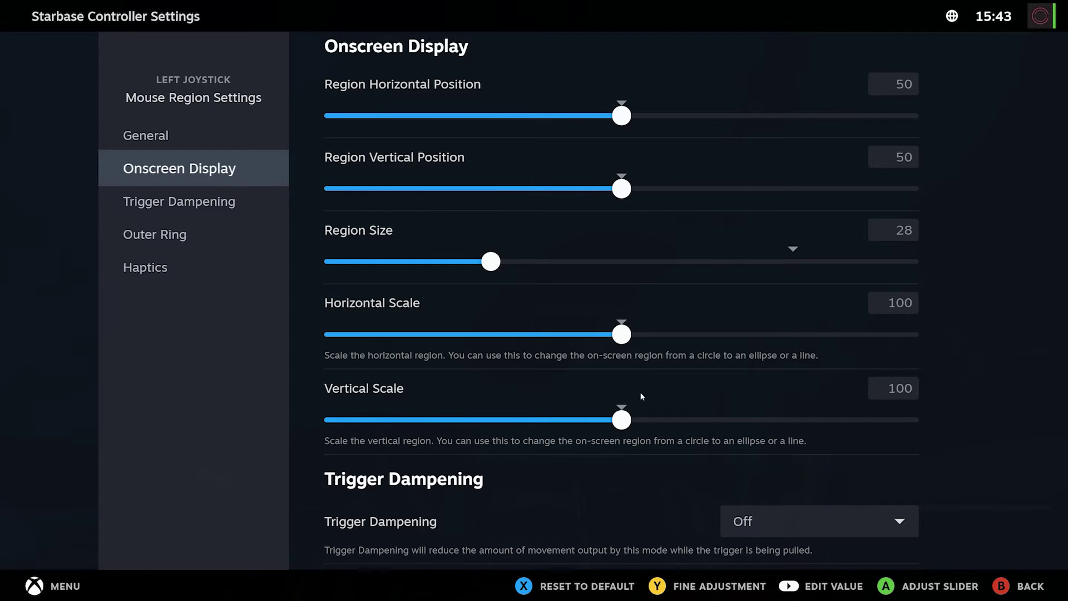
pyautogui.scroll(-3, 636, 392)
pyautogui.scroll(-1, 361, 245)
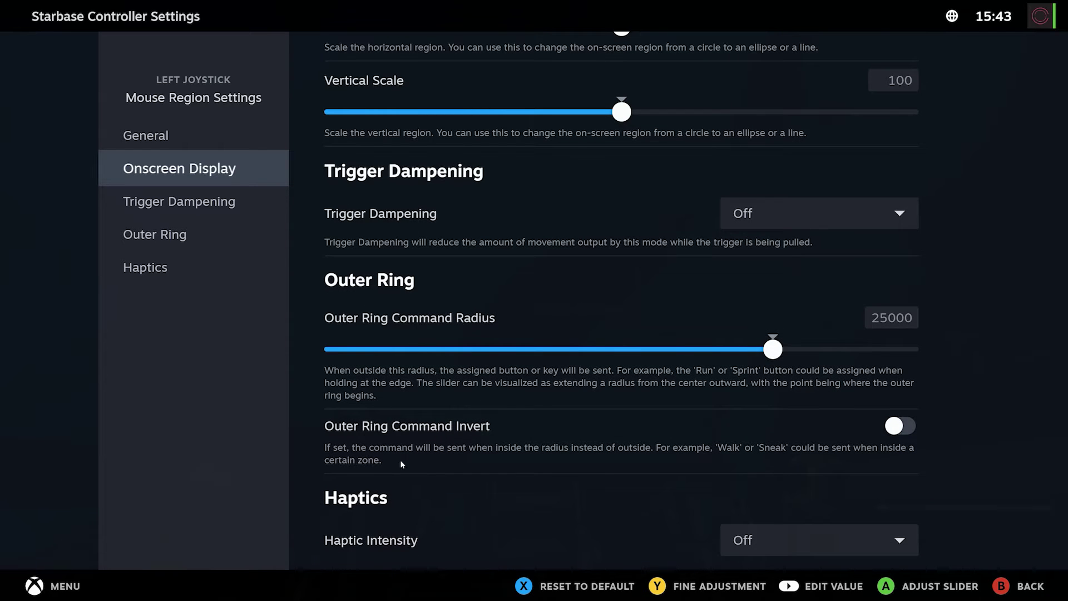
pyautogui.scroll(5, 542, 311)
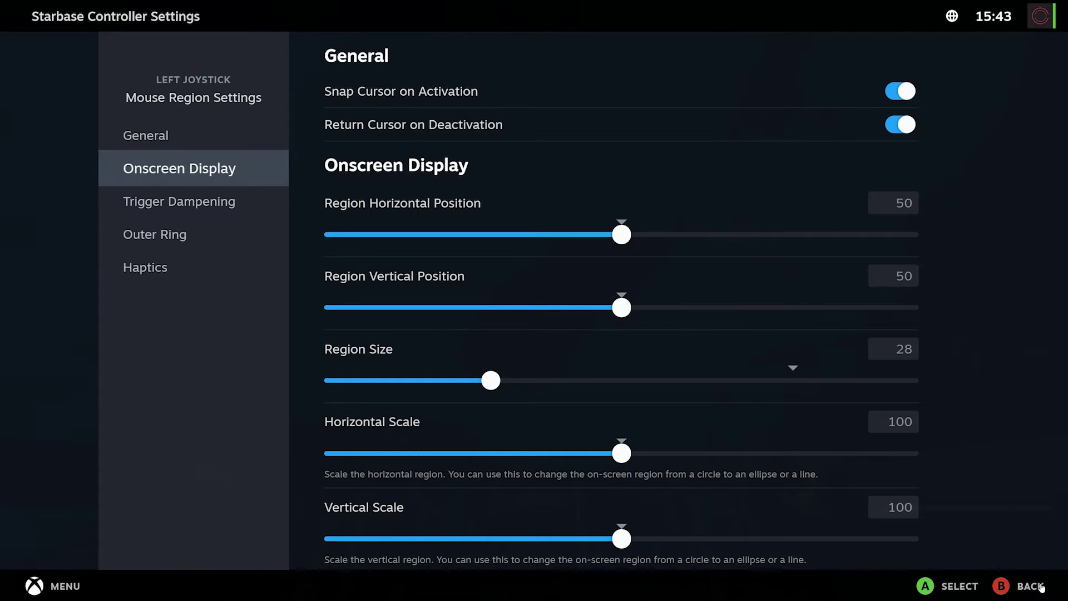
# - Leave the controller settings, return to the game and test the mouse aim with the smaller region
pyautogui.click(1018, 591)
pyautogui.click(1019, 591)
pyautogui.click(1018, 590)
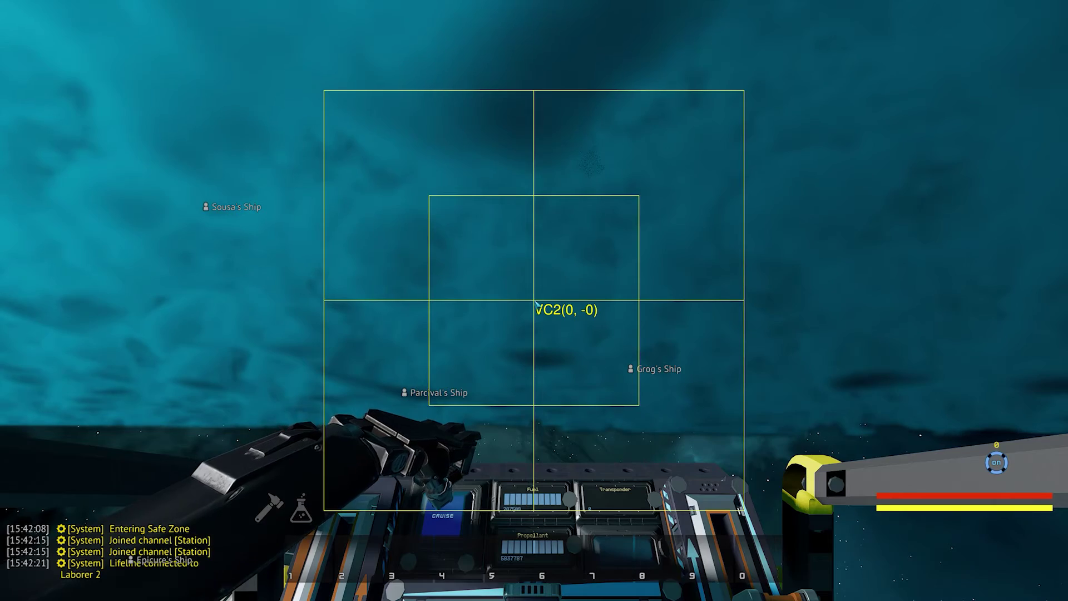
pyautogui.moveTo(535, 304)
pyautogui.mouseDown()
pyautogui.moveTo(514, 110)
pyautogui.moveTo(529, 117)
pyautogui.moveTo(523, 106)
pyautogui.moveTo(534, 303)
pyautogui.moveTo(507, 510)
pyautogui.moveTo(579, 509)
pyautogui.moveTo(537, 519)
pyautogui.moveTo(539, 90)
pyautogui.moveTo(498, 510)
pyautogui.moveTo(546, 90)
pyautogui.moveTo(584, 508)
pyautogui.moveTo(533, 300)
pyautogui.moveTo(542, 192)
pyautogui.moveTo(535, 305)
pyautogui.mouseUp()
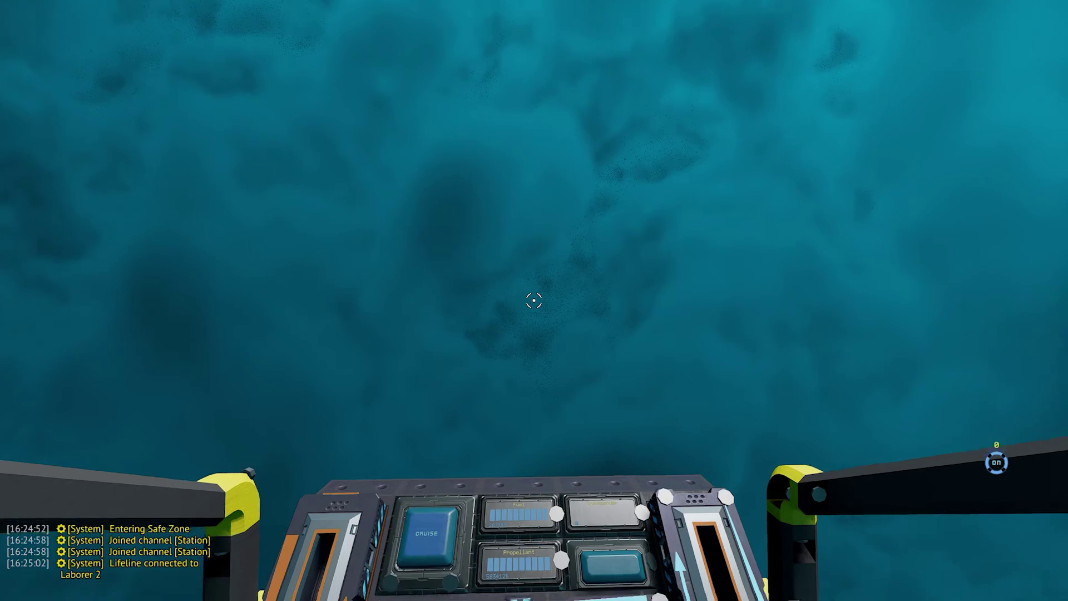
# - Invert the pitch lever by setting LeverMinOutput to 100, LeverMaxOutput to -100 and LeverCenterOutput to 0
pyautogui.press('u')
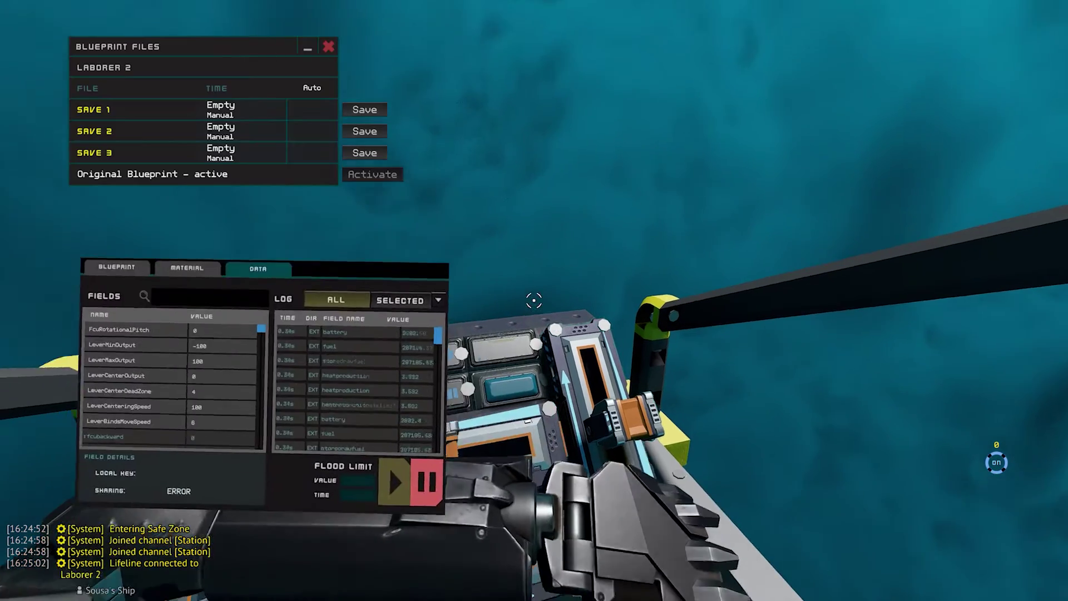
pyautogui.click(192, 348)
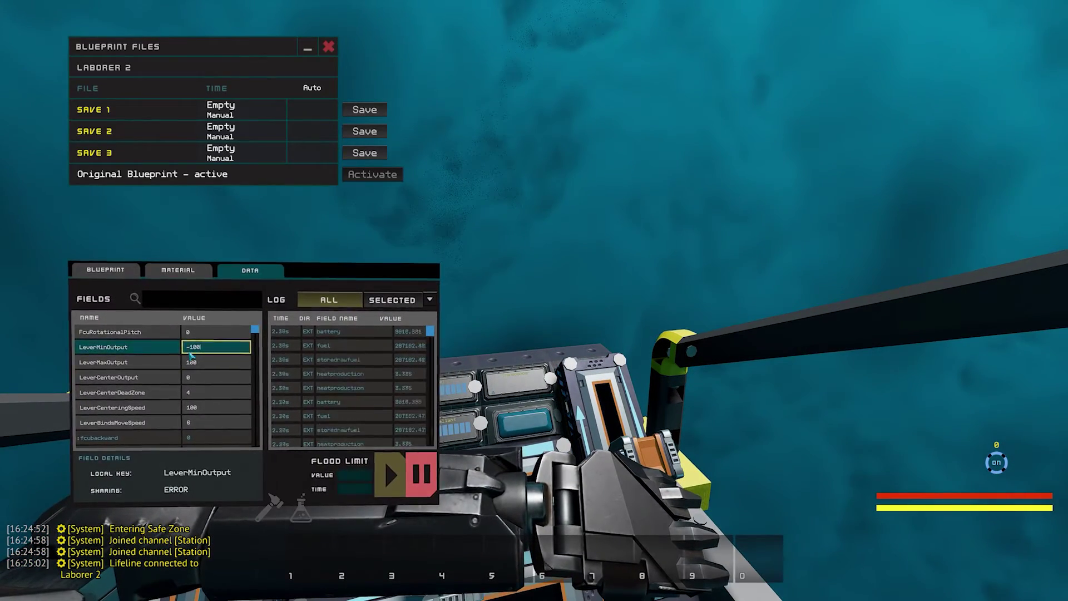
pyautogui.click(189, 364)
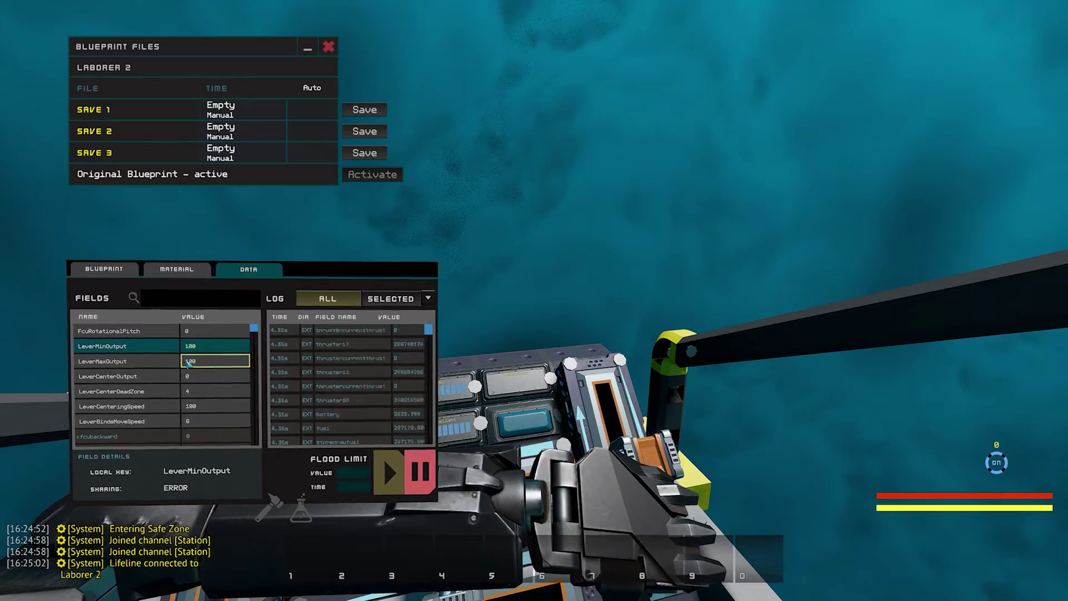
pyautogui.write('-')
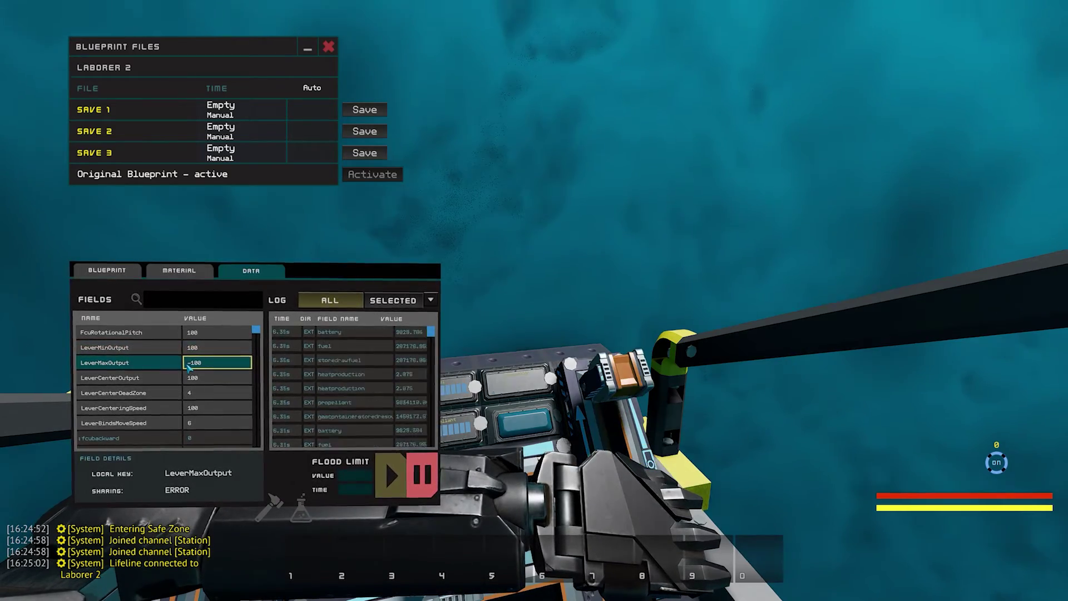
pyautogui.click(187, 378)
pyautogui.write('0')
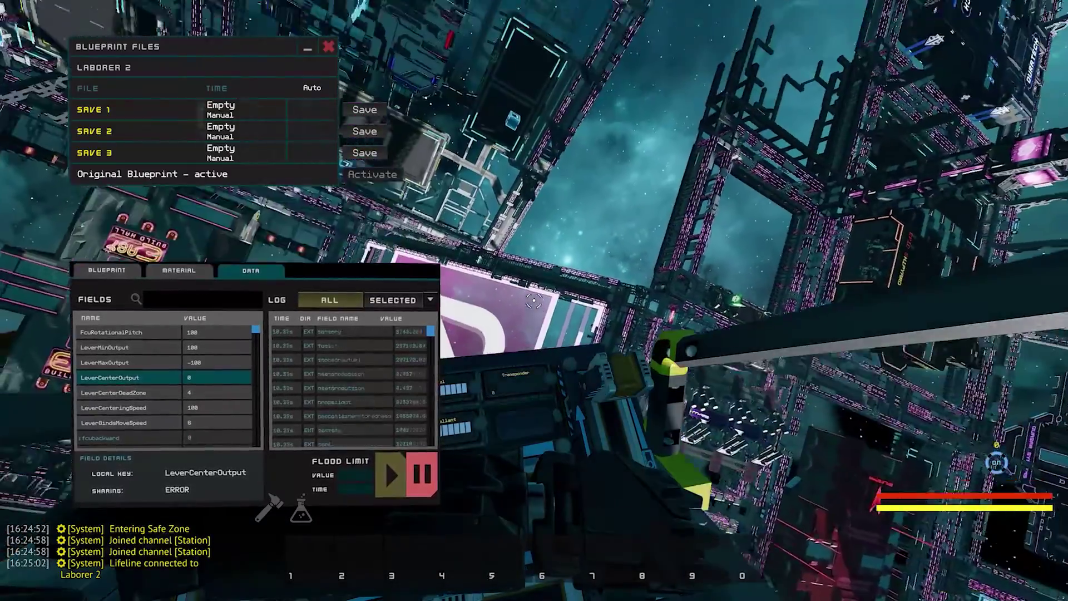
pyautogui.press('Escape')
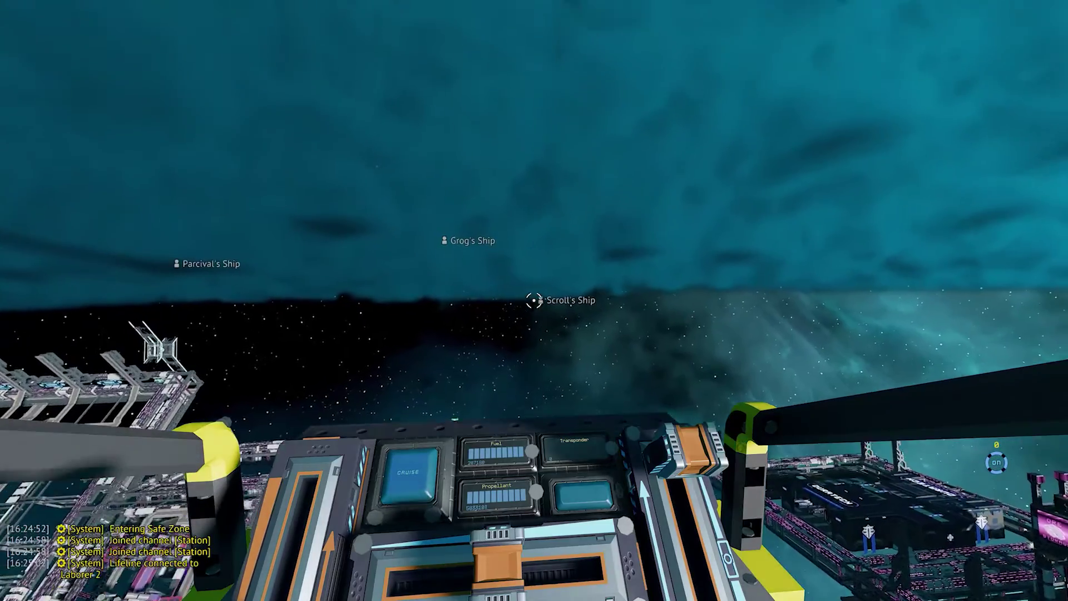
# - Test the mouse aim with the inverted pitch lever and recheck the lever's output fields
pyautogui.press('1')
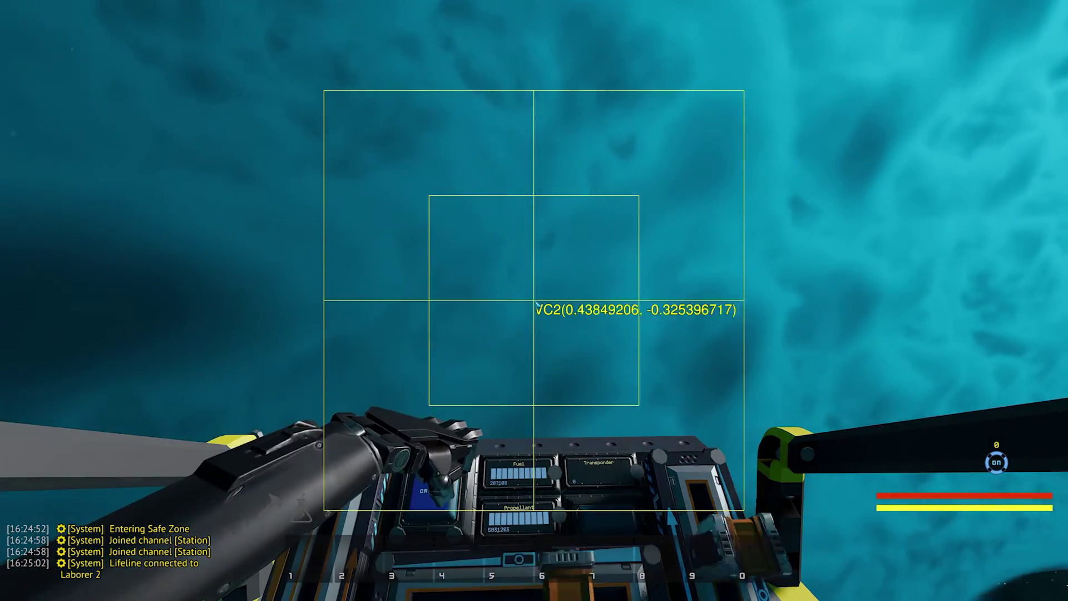
pyautogui.press('f')
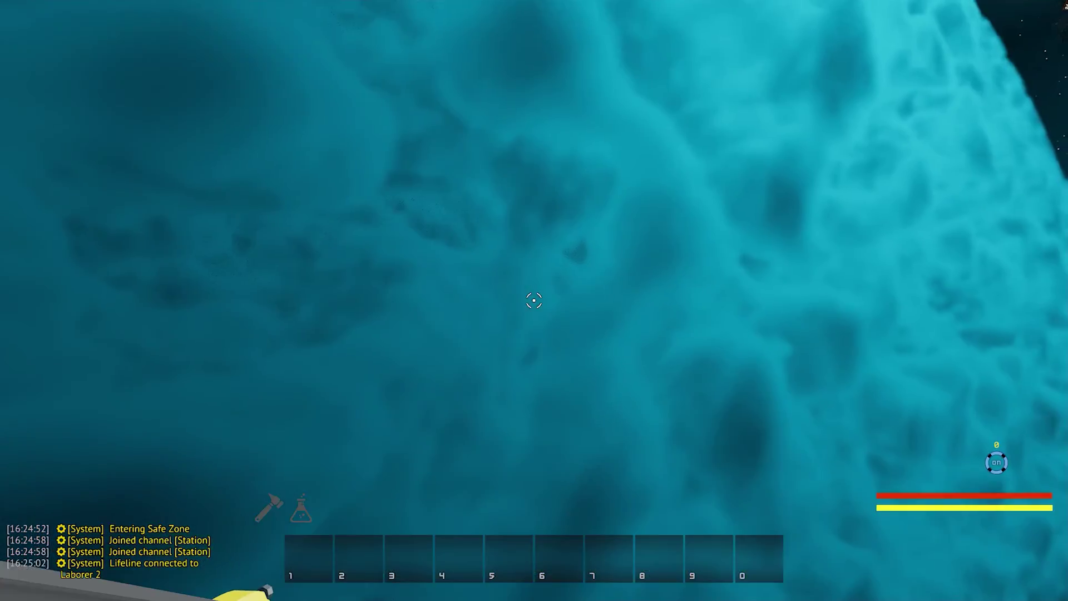
pyautogui.press('alt')
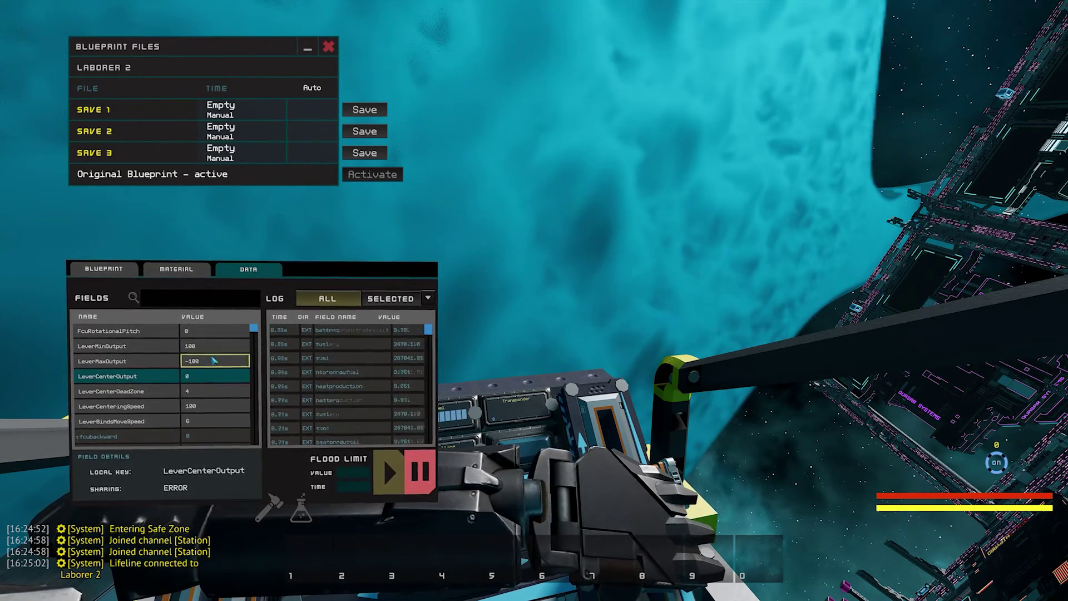
pyautogui.press('alt')
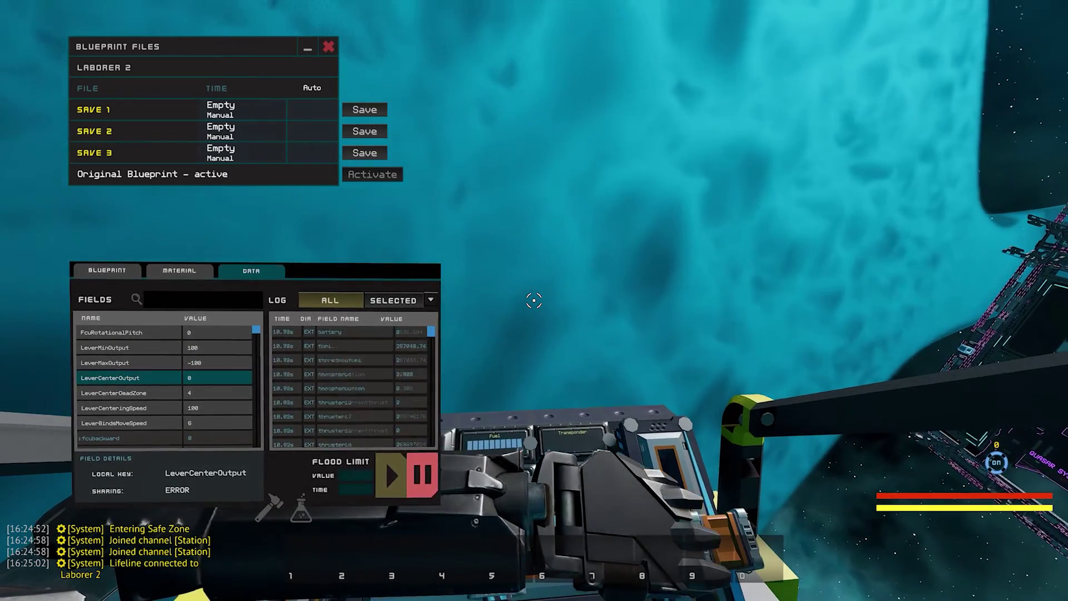
pyautogui.press('Escape')
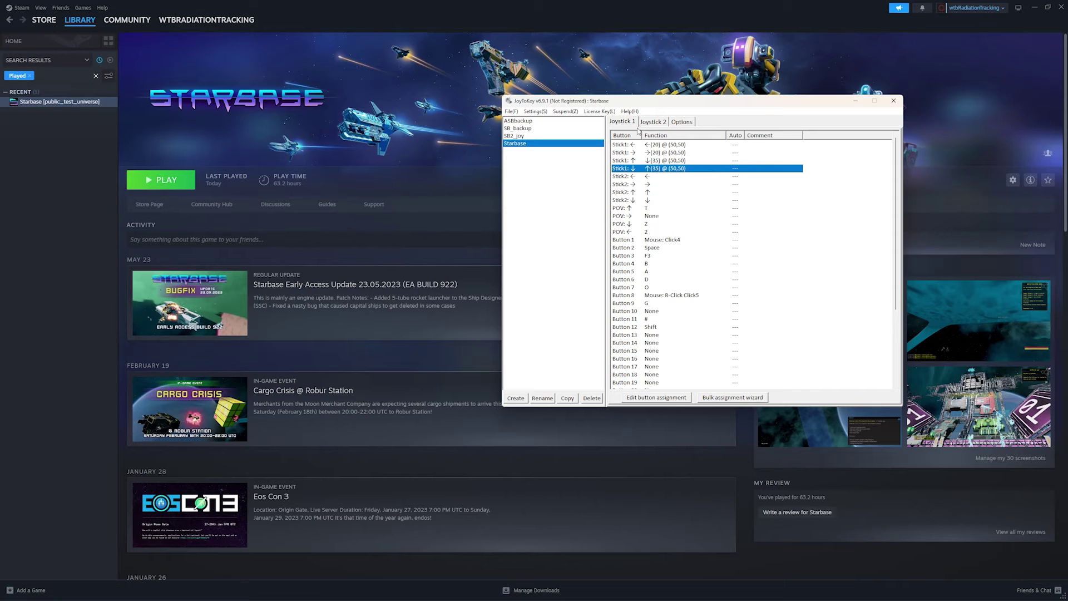
# - Switch to JoyToKey and look over the Stick1 direction assignments in the Starbase profile
pyautogui.click(654, 123)
pyautogui.click(630, 123)
pyautogui.click(629, 145)
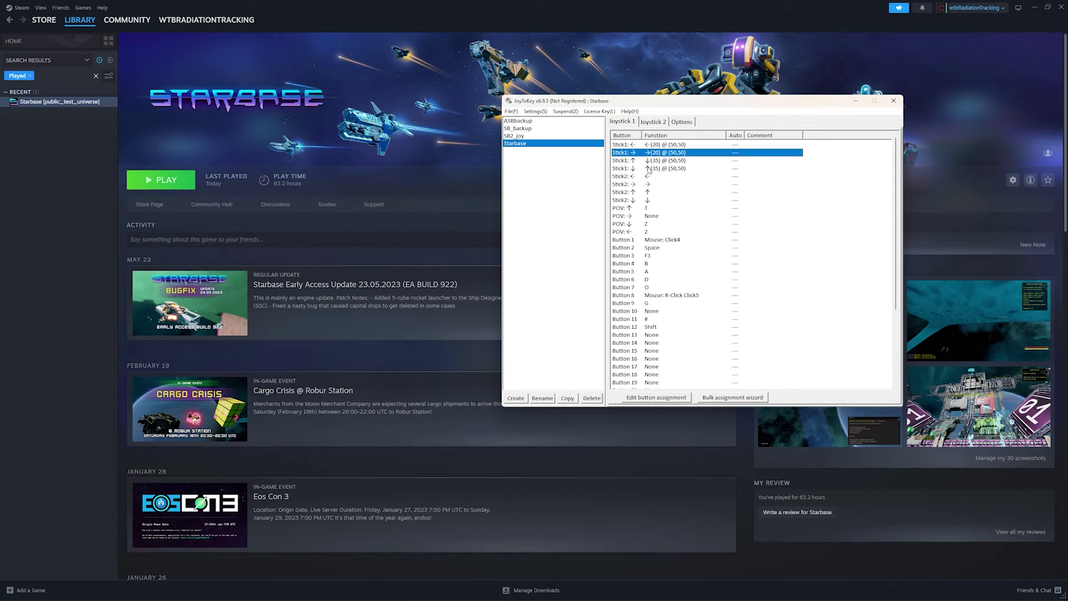
pyautogui.click(673, 169)
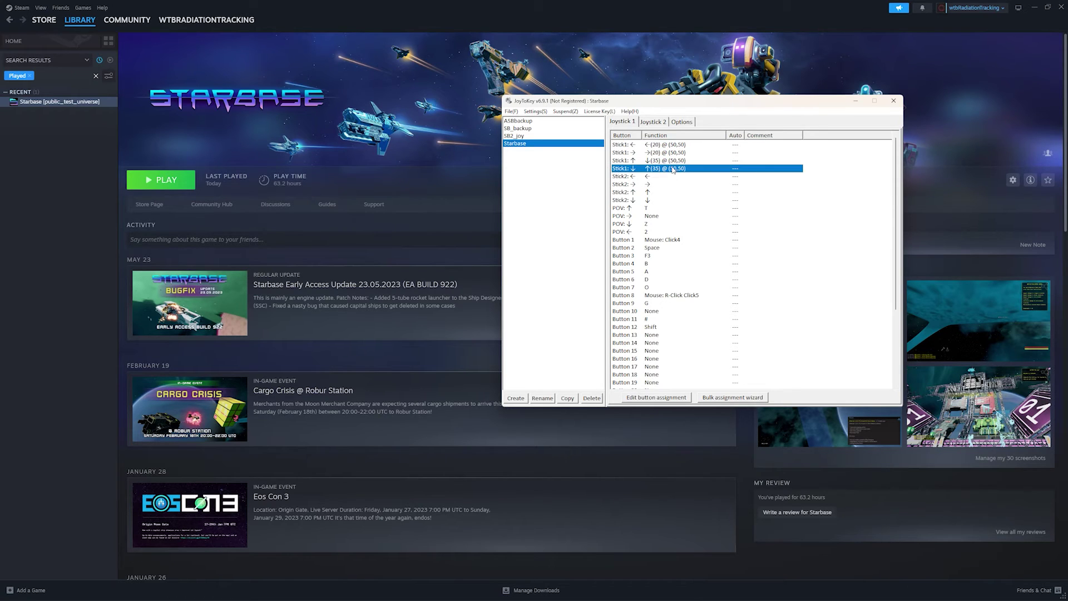
pyautogui.click(671, 145)
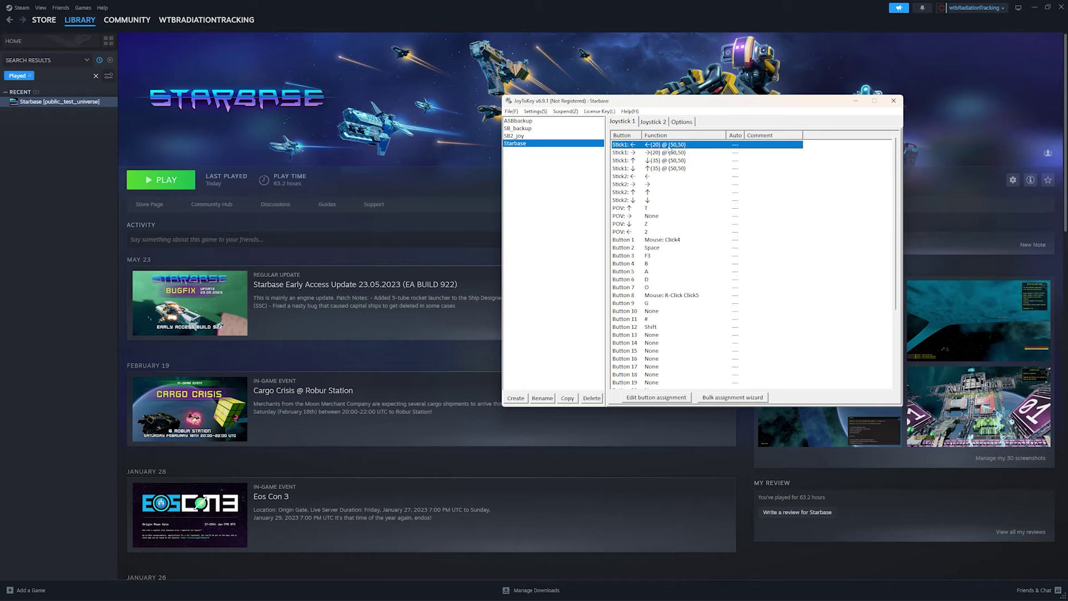
# - Examine the Mouse (Advanced) spring-mode settings of the Stick1 left assignment and close them without changes
pyautogui.doubleClick(671, 145)
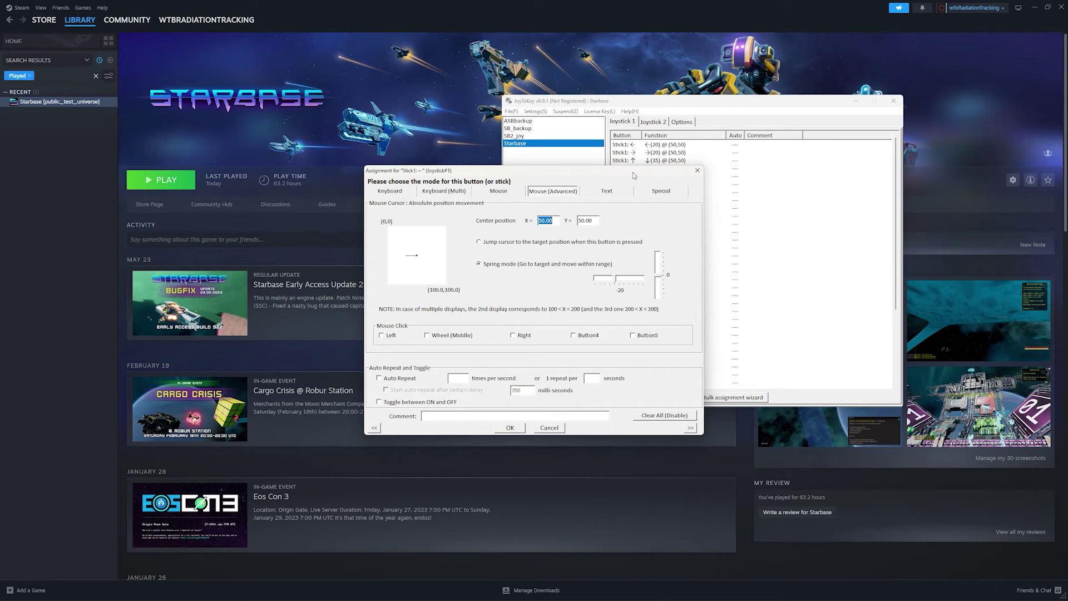
pyautogui.moveTo(633, 172); pyautogui.dragTo(423, 163)
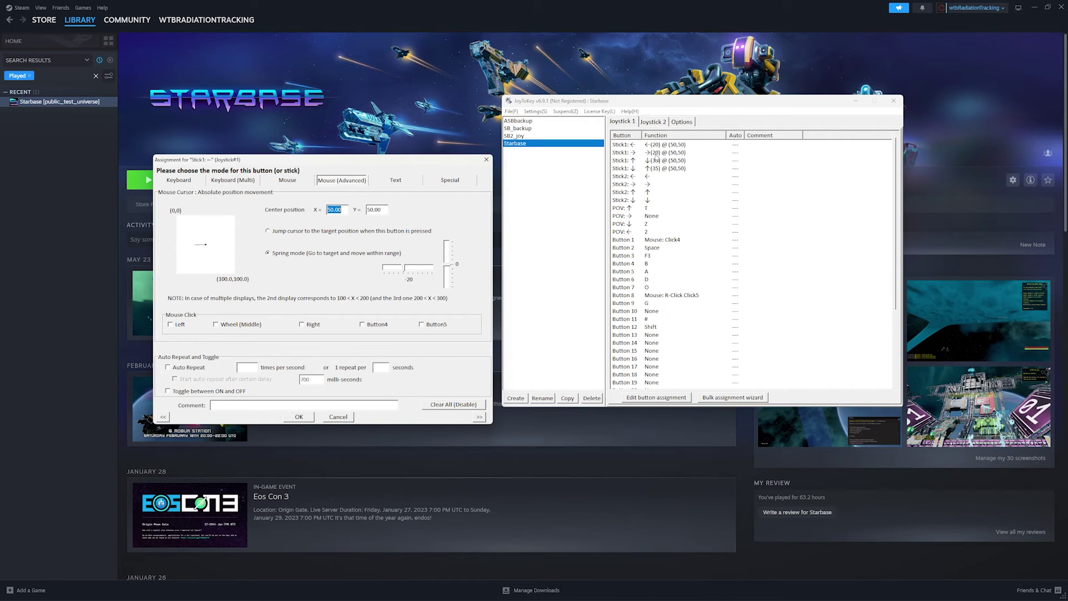
pyautogui.click(486, 159)
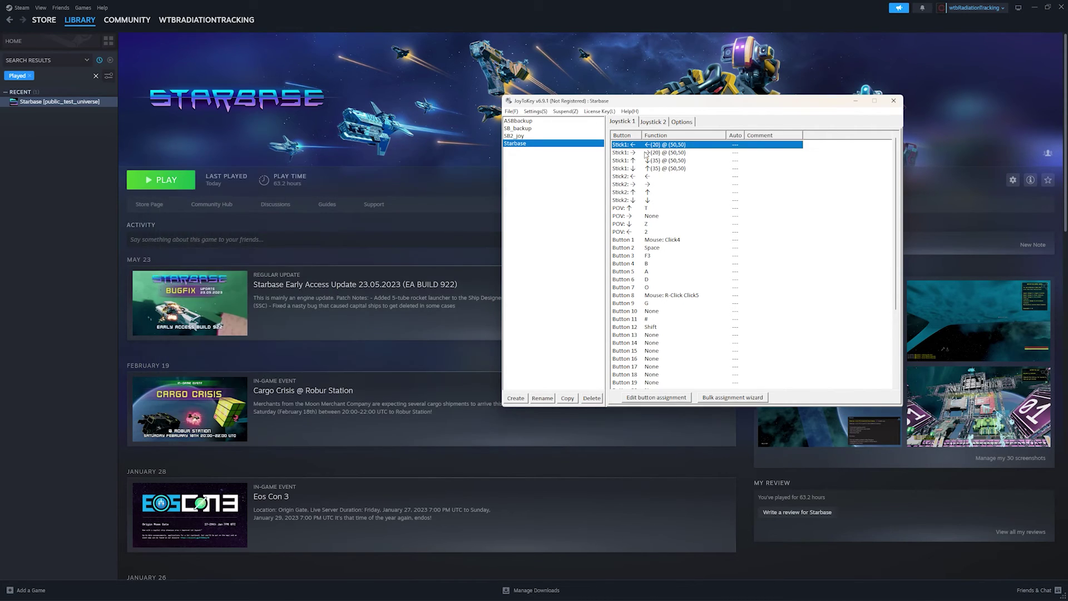
# - Compare the Mouse (Advanced) spring-mode settings of the Stick1 up and down assignments without changing them
pyautogui.click(641, 161)
pyautogui.doubleClick(640, 161)
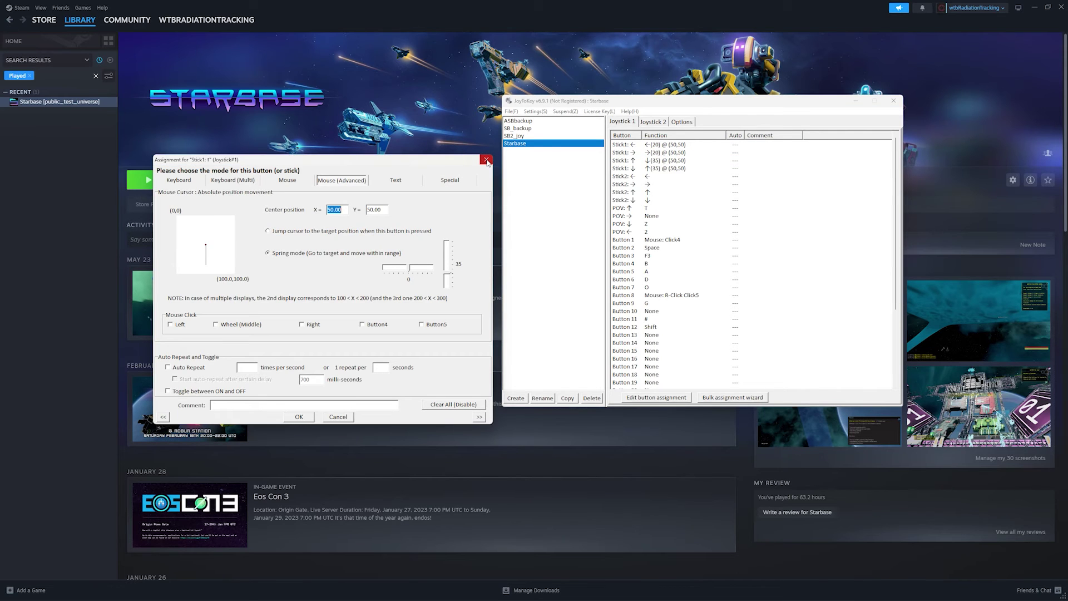
pyautogui.click(486, 160)
pyautogui.doubleClick(634, 168)
pyautogui.click(486, 159)
pyautogui.doubleClick(634, 160)
pyautogui.click(486, 159)
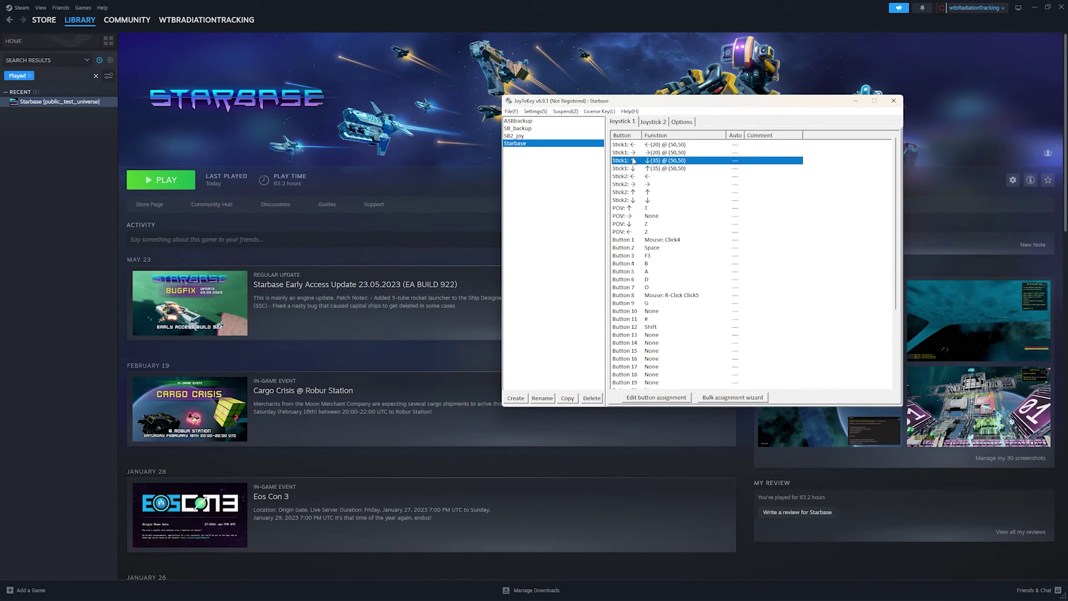
pyautogui.doubleClick(633, 161)
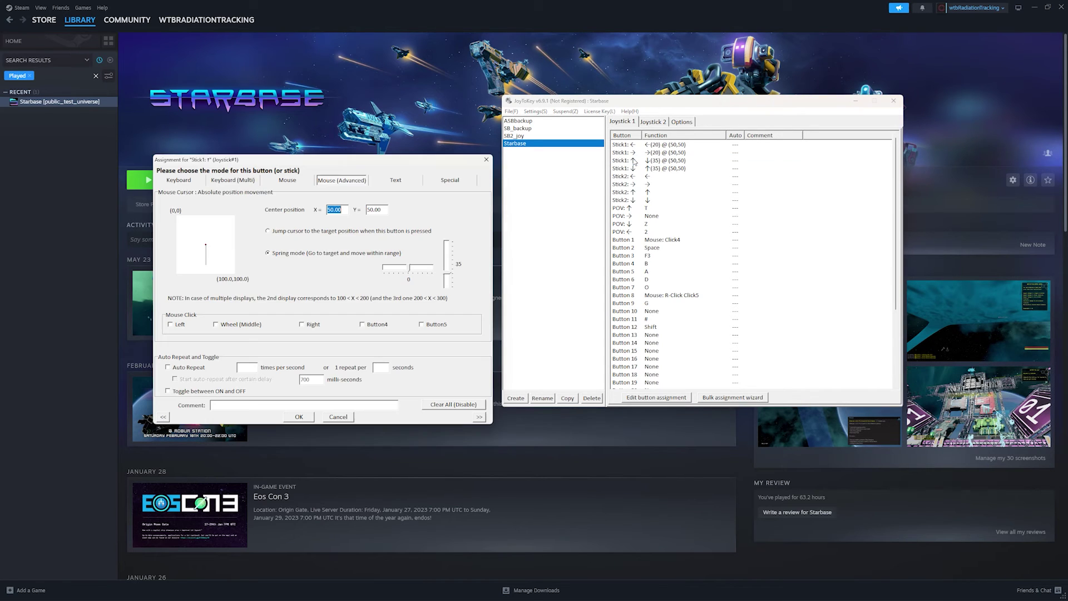
pyautogui.click(486, 159)
pyautogui.doubleClick(634, 168)
pyautogui.click(485, 160)
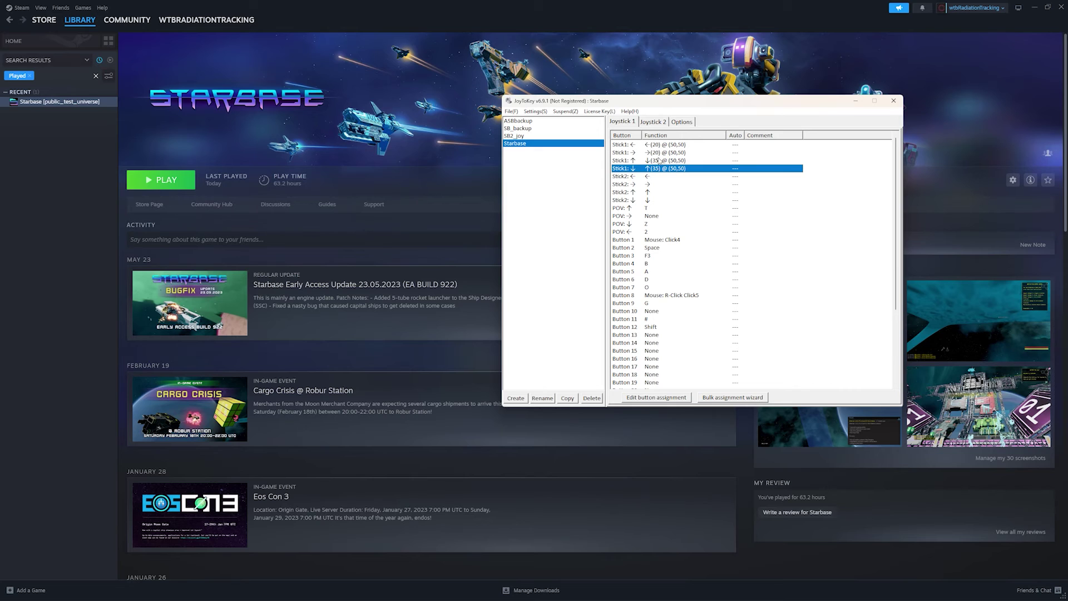
# - Recheck the spring-mode ranges of the Stick1 left and right assignments, leaving both unchanged
pyautogui.doubleClick(621, 145)
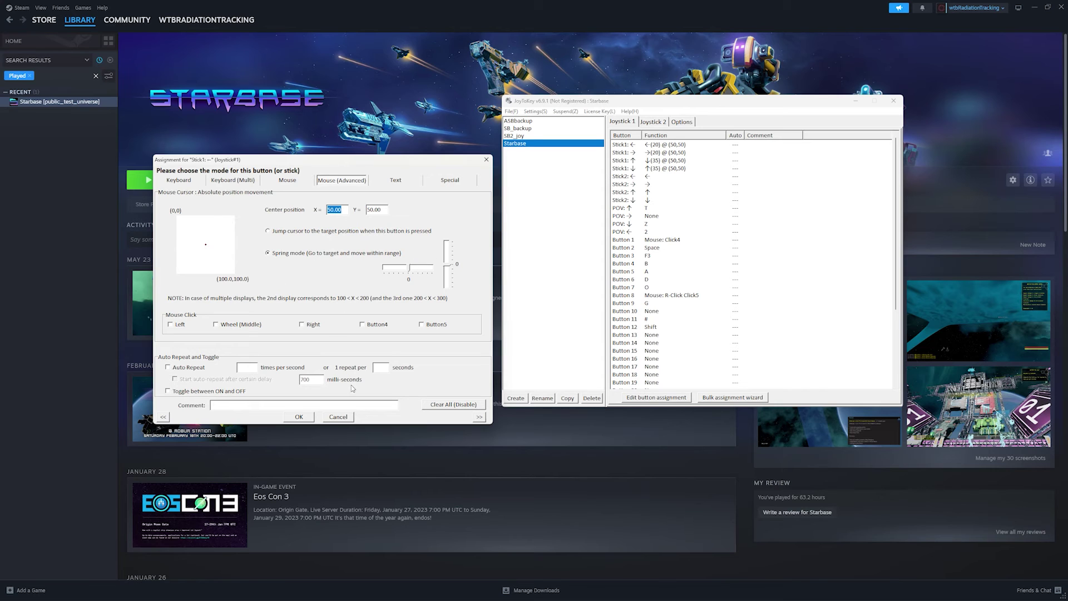
pyautogui.click(486, 159)
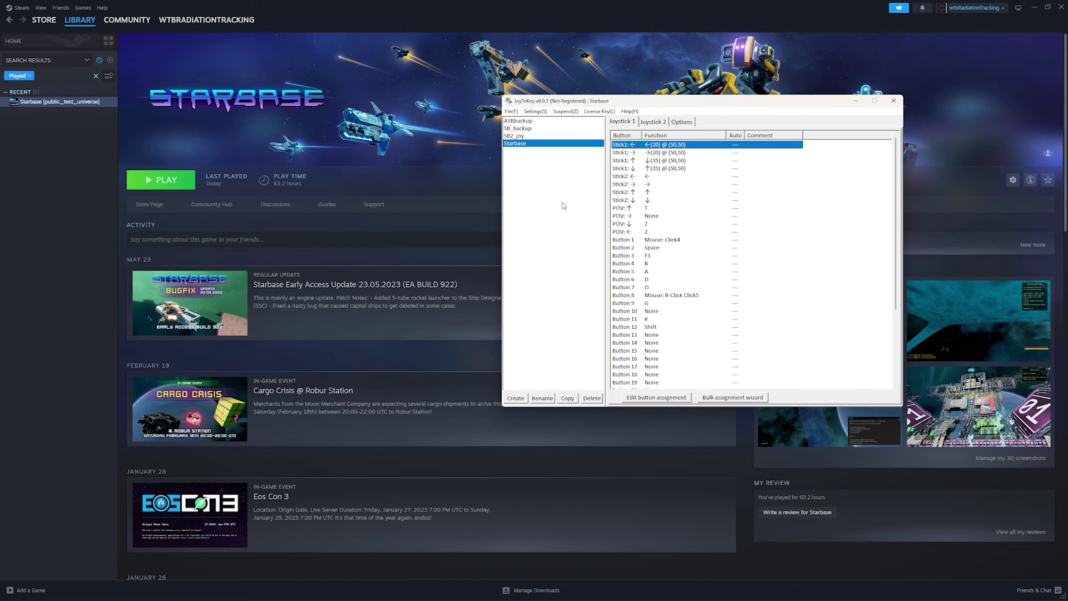
pyautogui.doubleClick(665, 153)
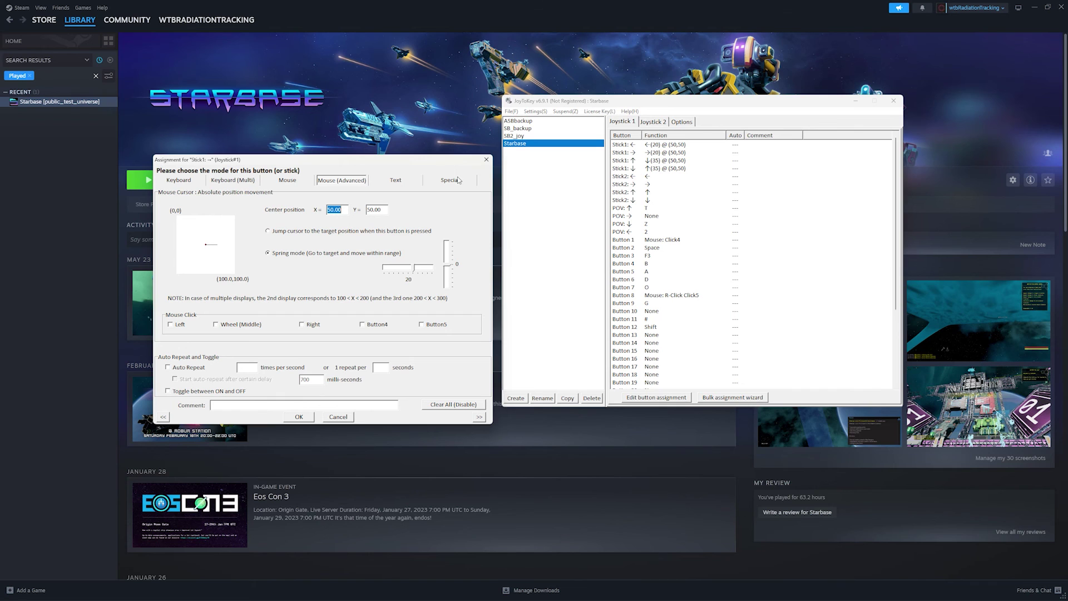
pyautogui.click(486, 160)
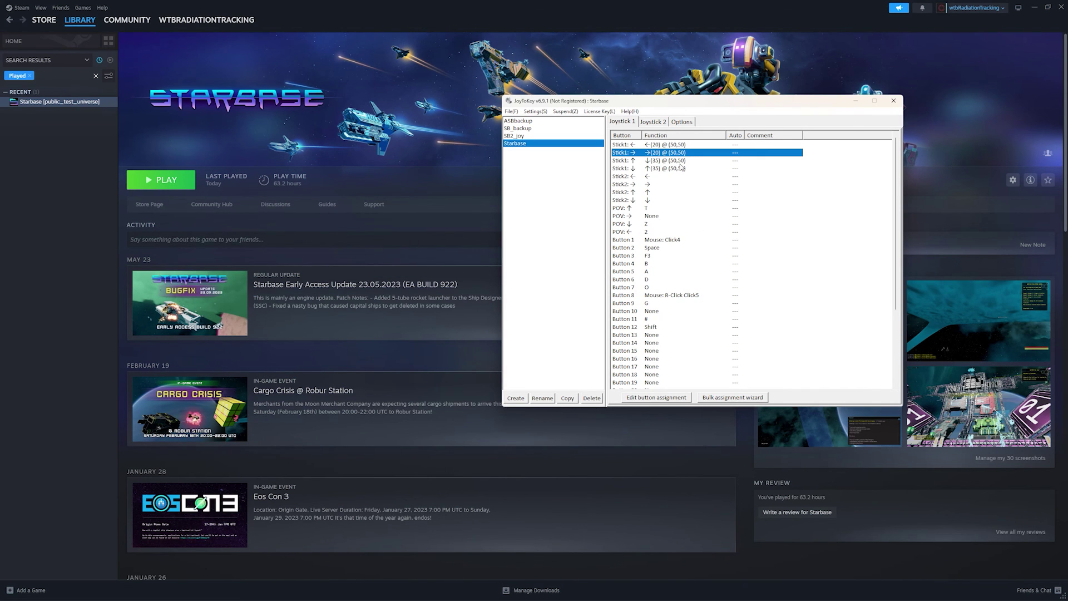
pyautogui.click(683, 162)
pyautogui.click(554, 192)
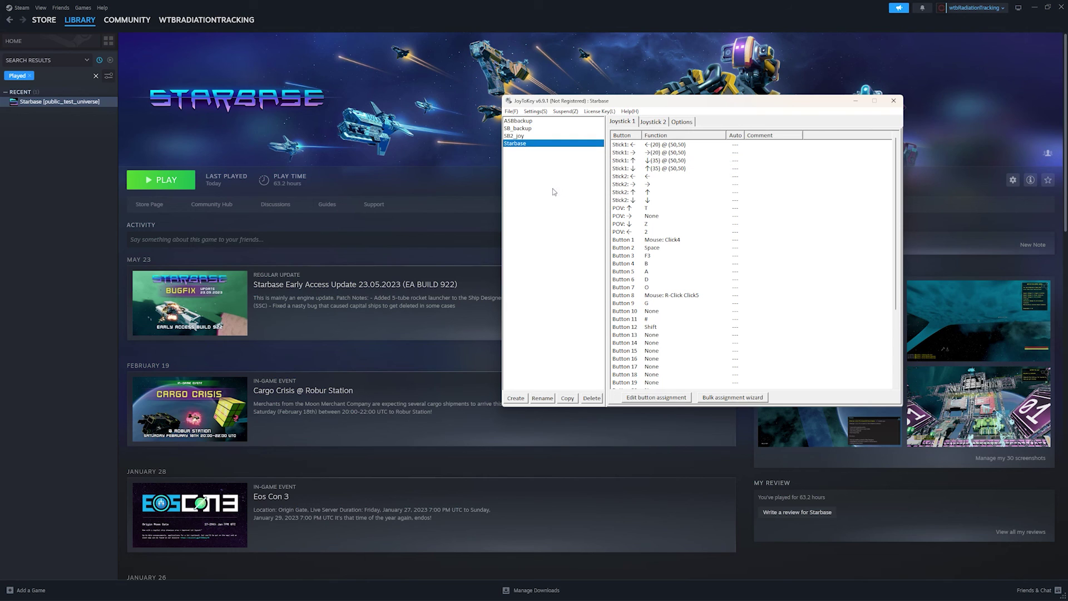